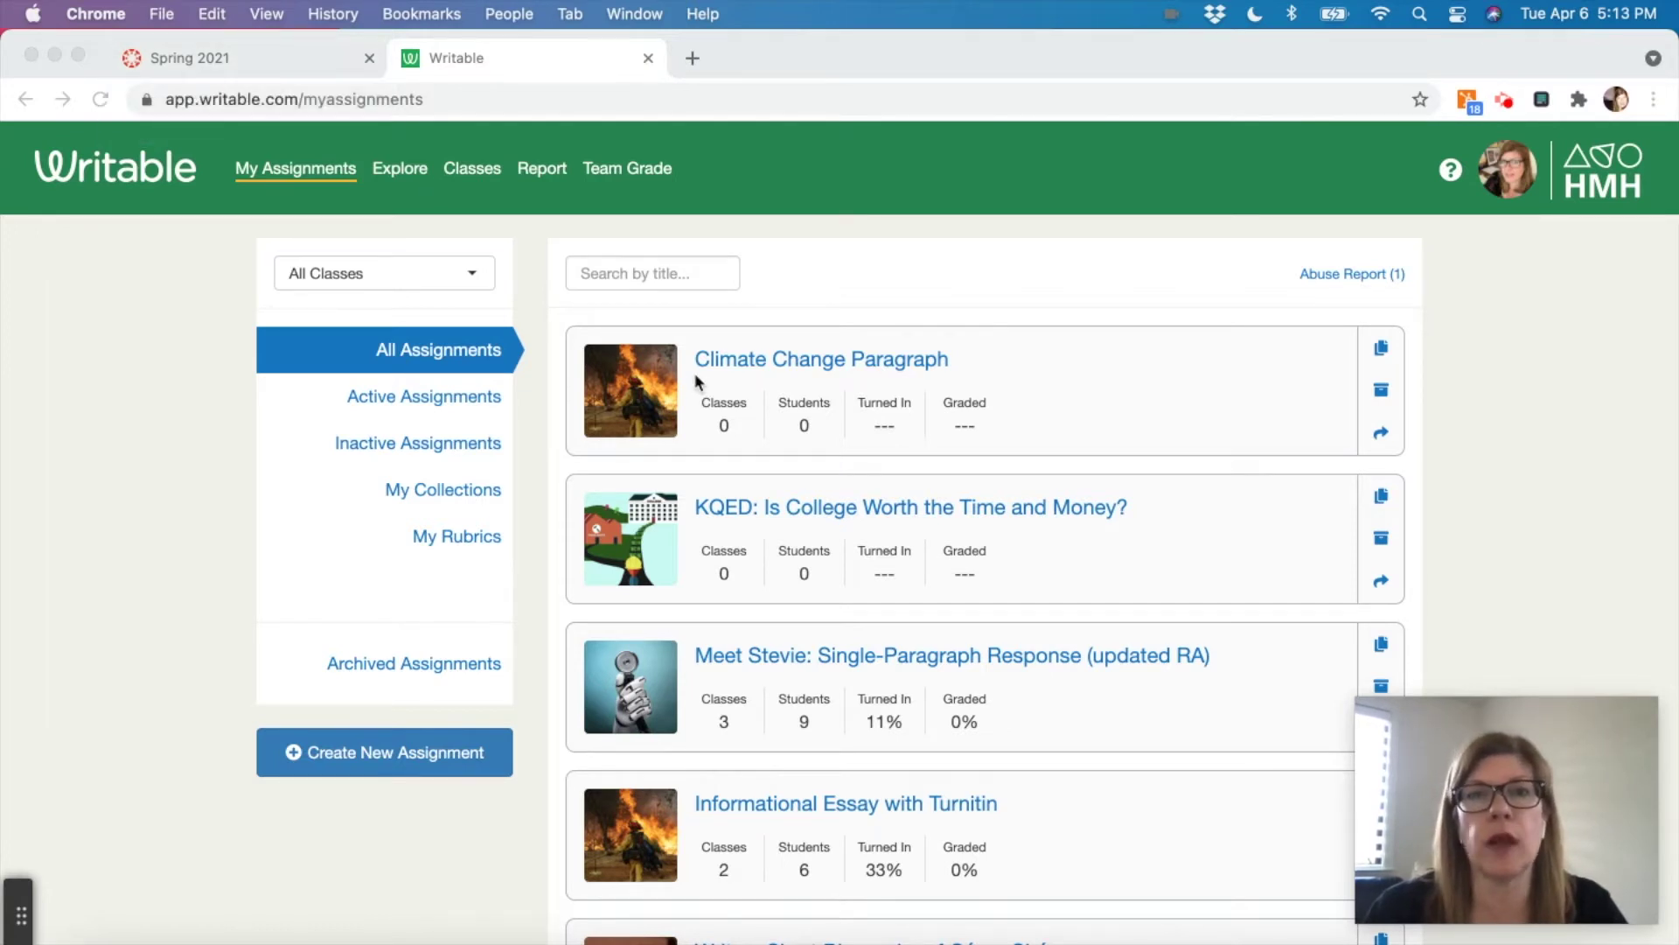
Switch to the Spring 2021 course in Canvas and start a new assignment named "Climate Change Essay".
{"action": "left_click", "coordinate": [195, 58]}
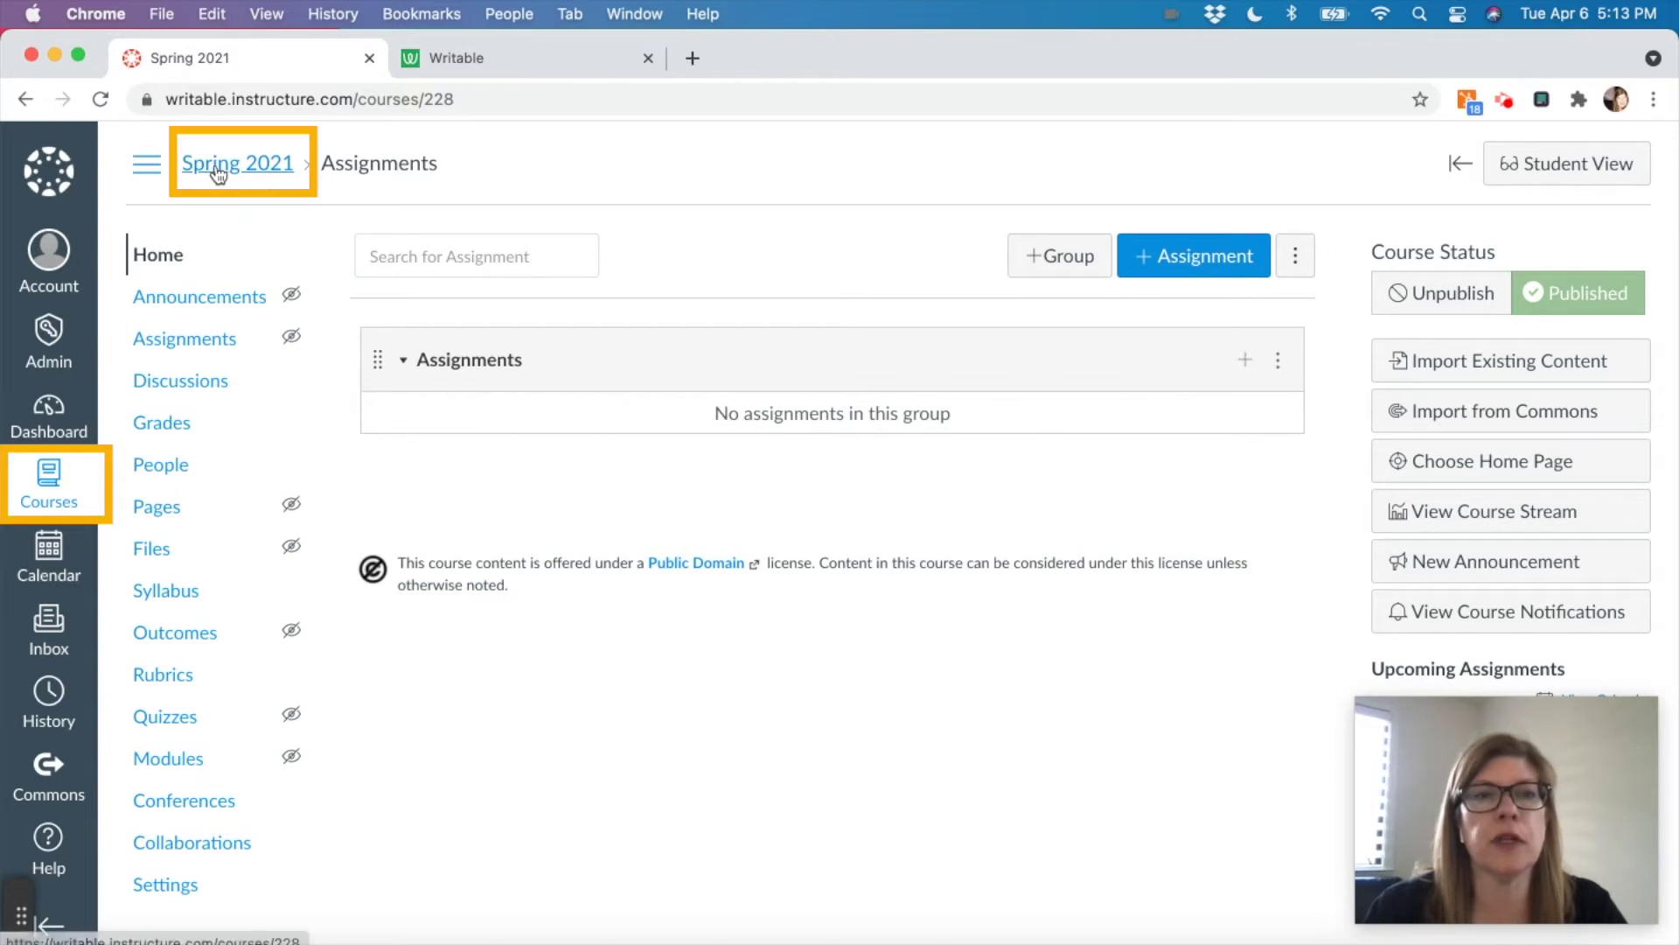
{"action": "left_click", "coordinate": [1172, 262]}
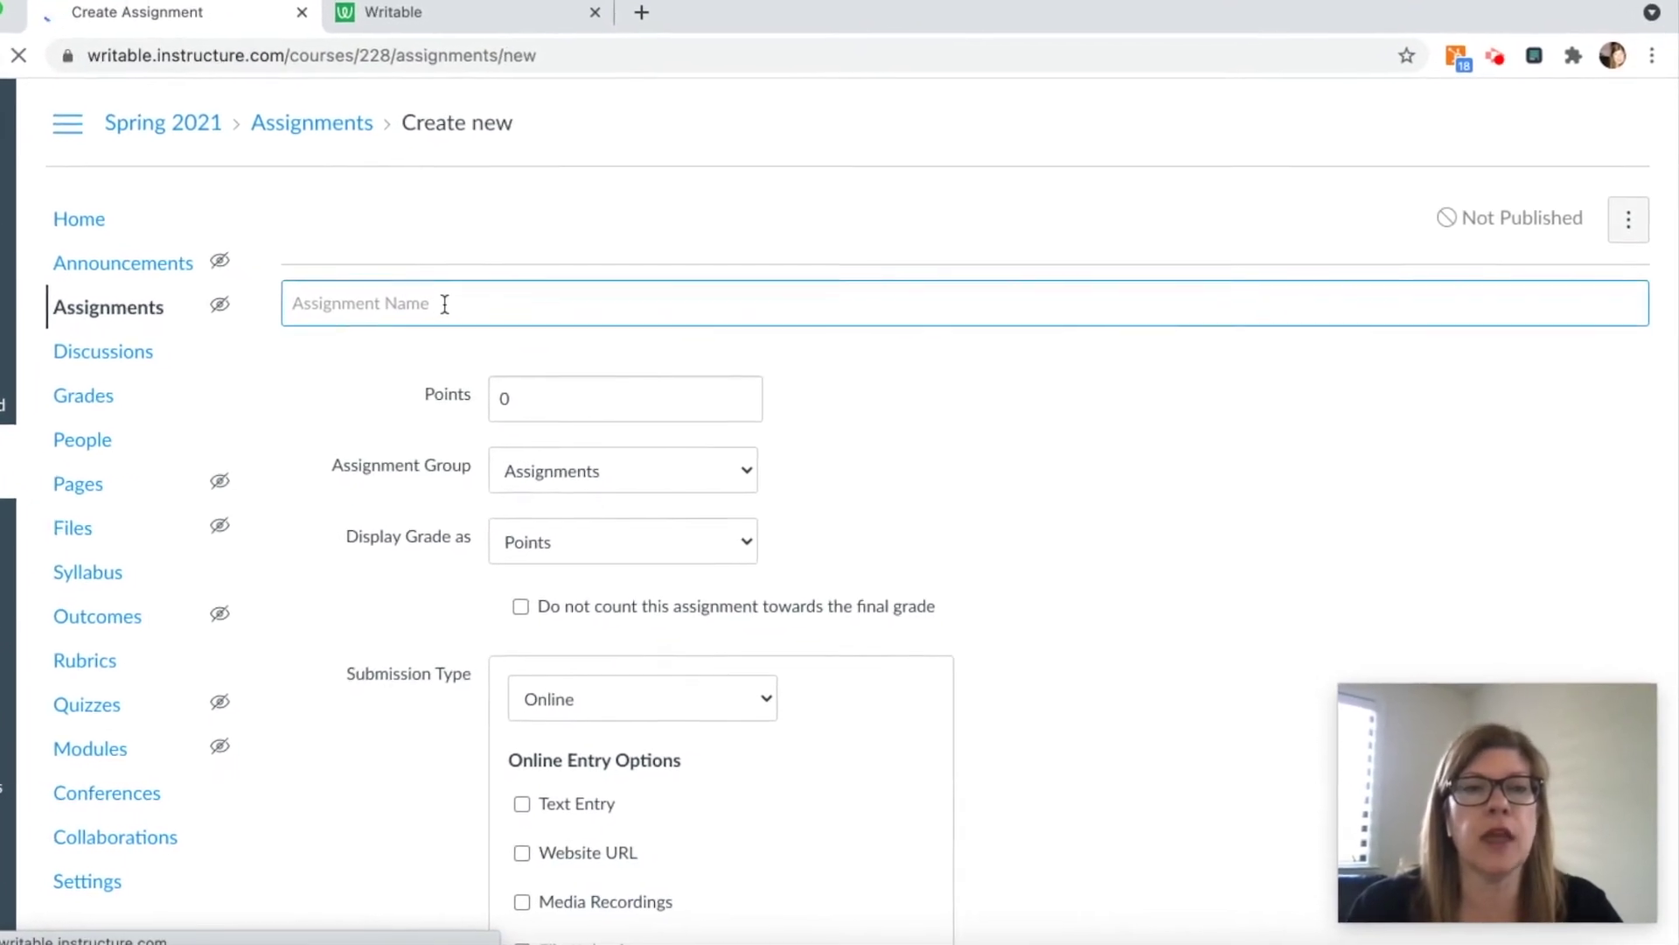
{"action": "left_click", "coordinate": [444, 304]}
{"action": "type", "text": "Climate Change Ess"}
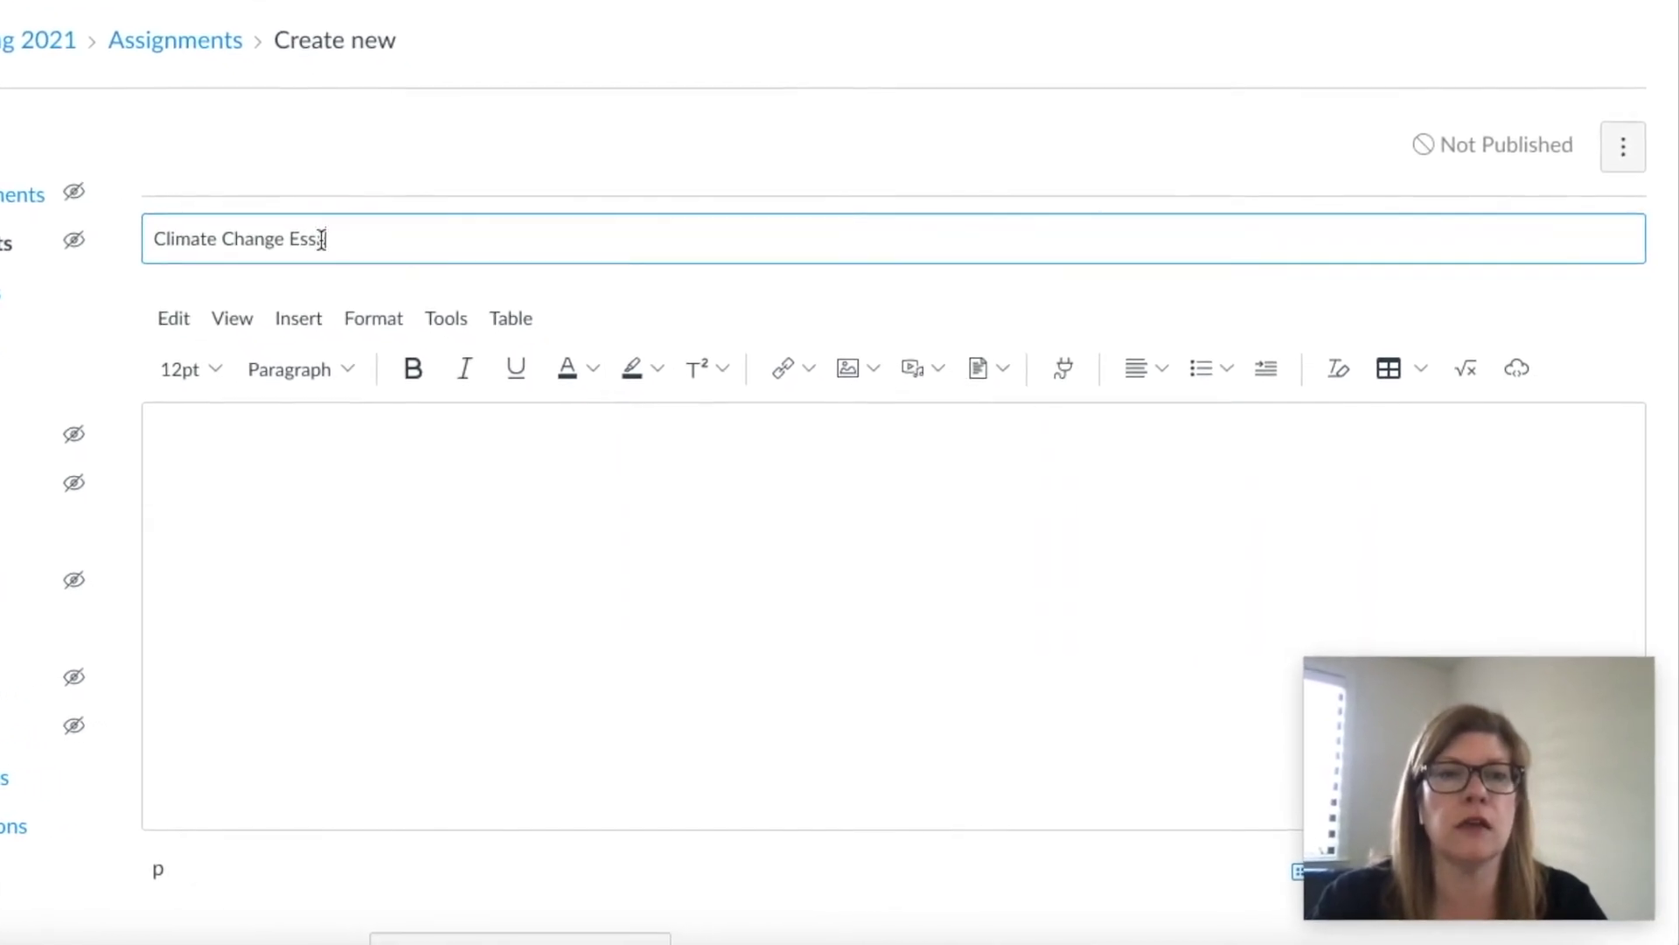
{"action": "type", "text": "ay"}
{"action": "left_click", "coordinate": [359, 525]}
Set the assignment's points to 10 and keep it in the Assignments group.
{"action": "scroll", "coordinate": [359, 523], "scroll_direction": "down", "scroll_amount": 2}
{"action": "scroll", "coordinate": [360, 523], "scroll_direction": "down", "scroll_amount": 5}
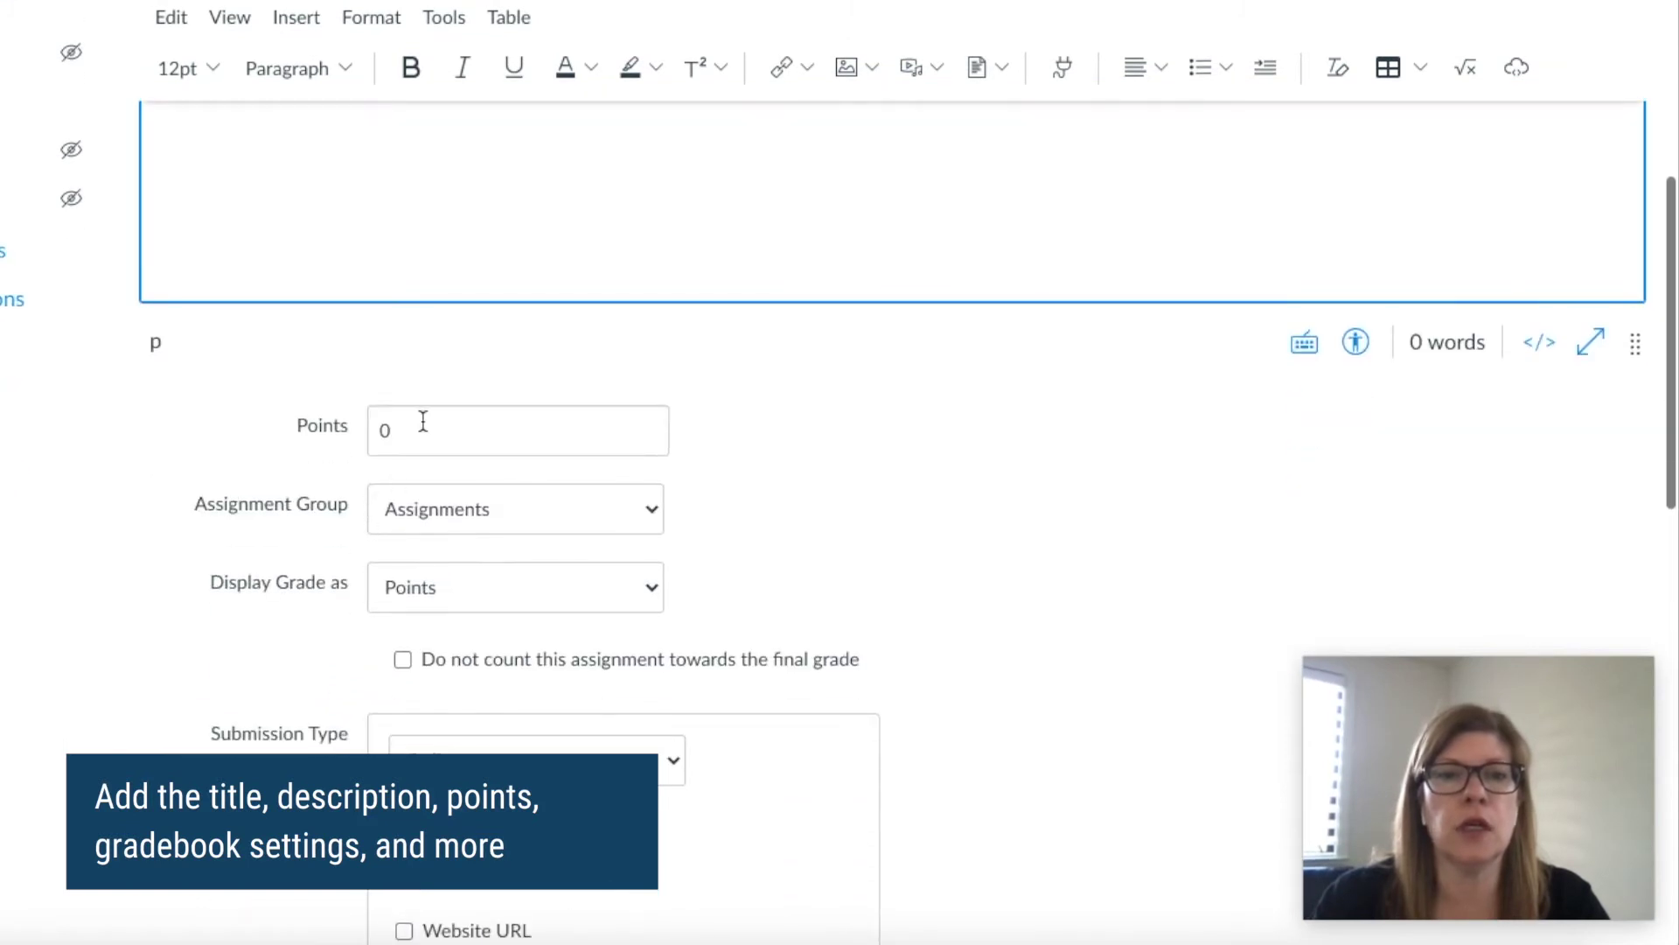
{"action": "left_click", "coordinate": [420, 425]}
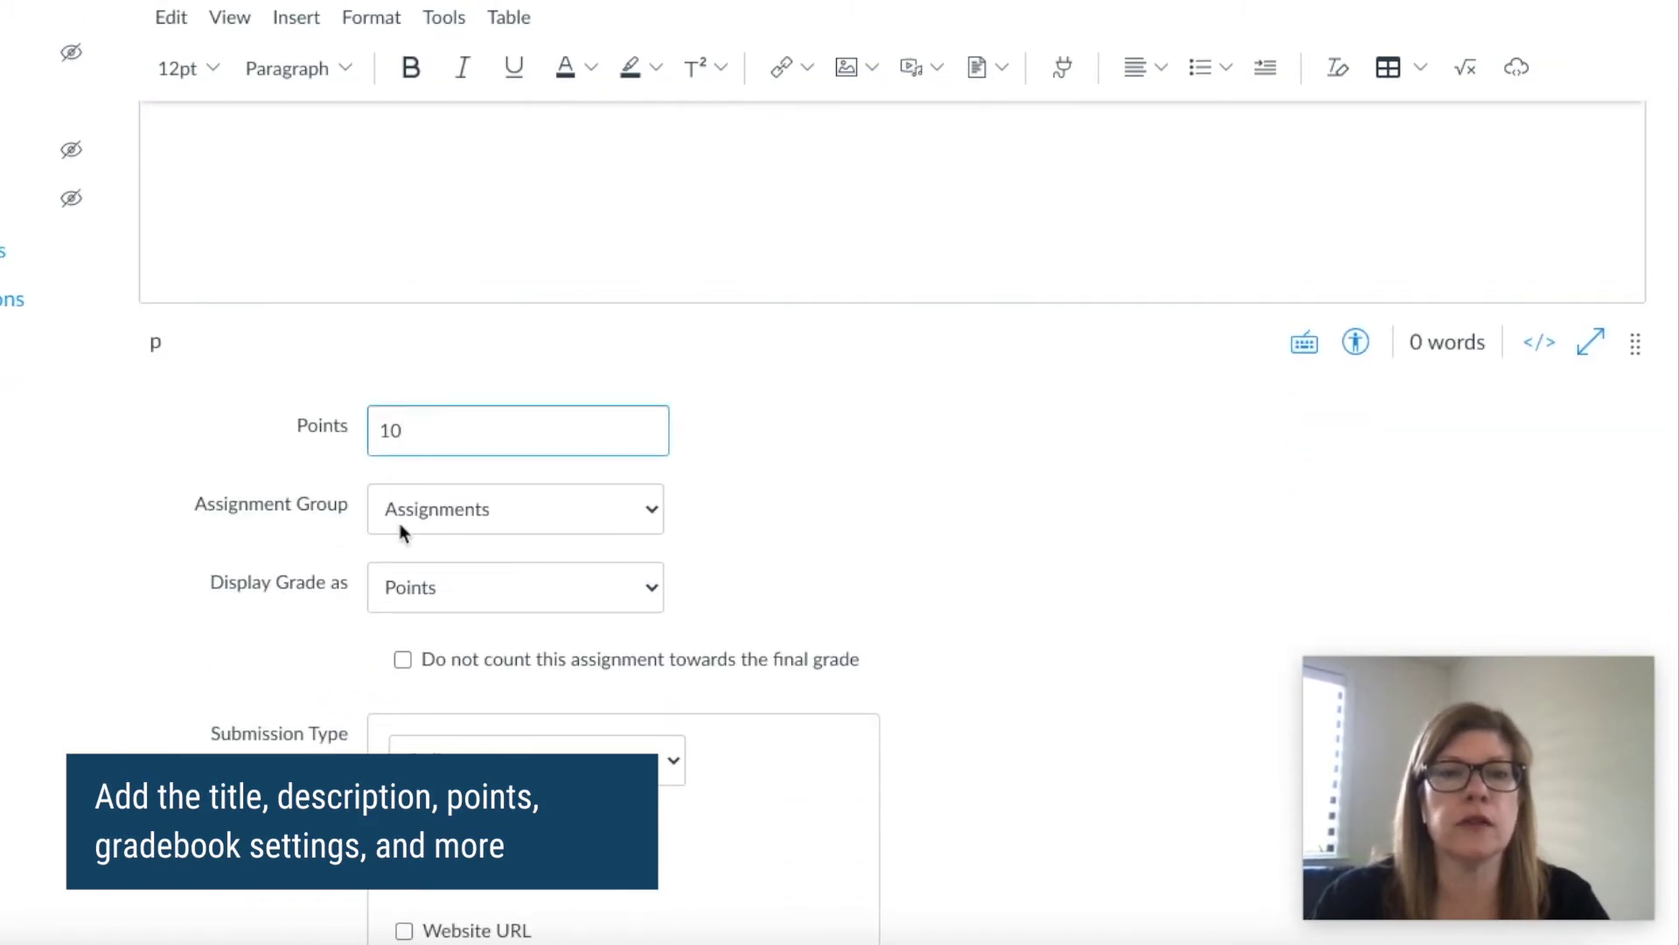
{"action": "scroll", "coordinate": [403, 530], "scroll_direction": "down", "scroll_amount": 1}
{"action": "left_click", "coordinate": [436, 439]}
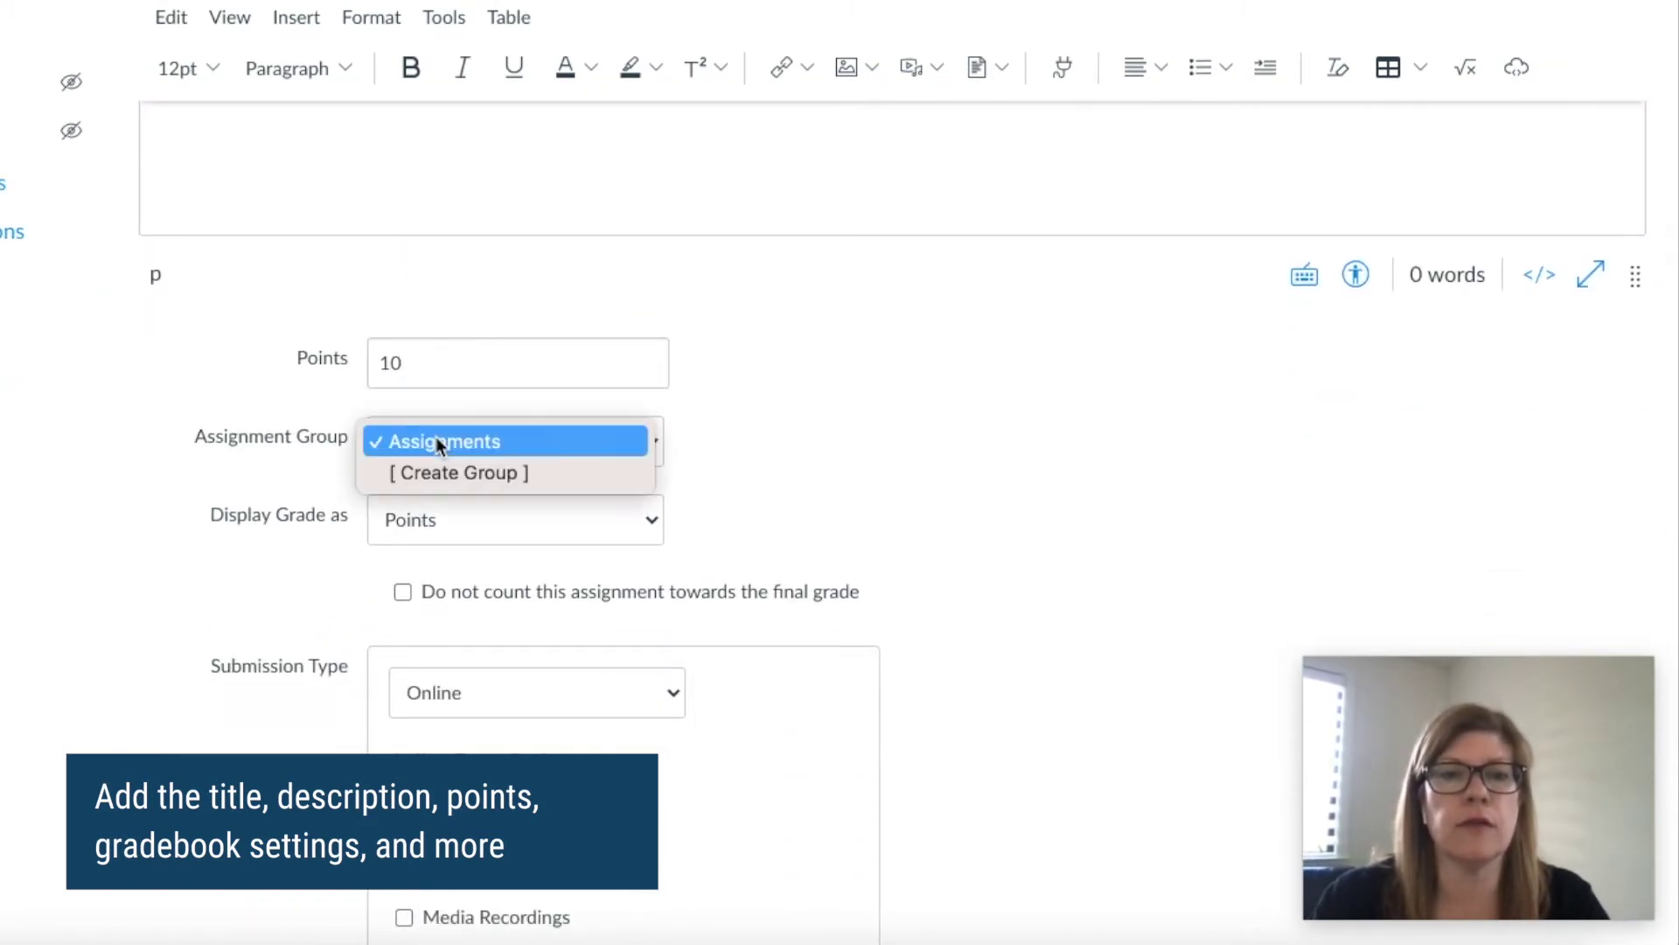
{"action": "left_click", "coordinate": [435, 441]}
{"action": "scroll", "coordinate": [380, 505], "scroll_direction": "down", "scroll_amount": 1}
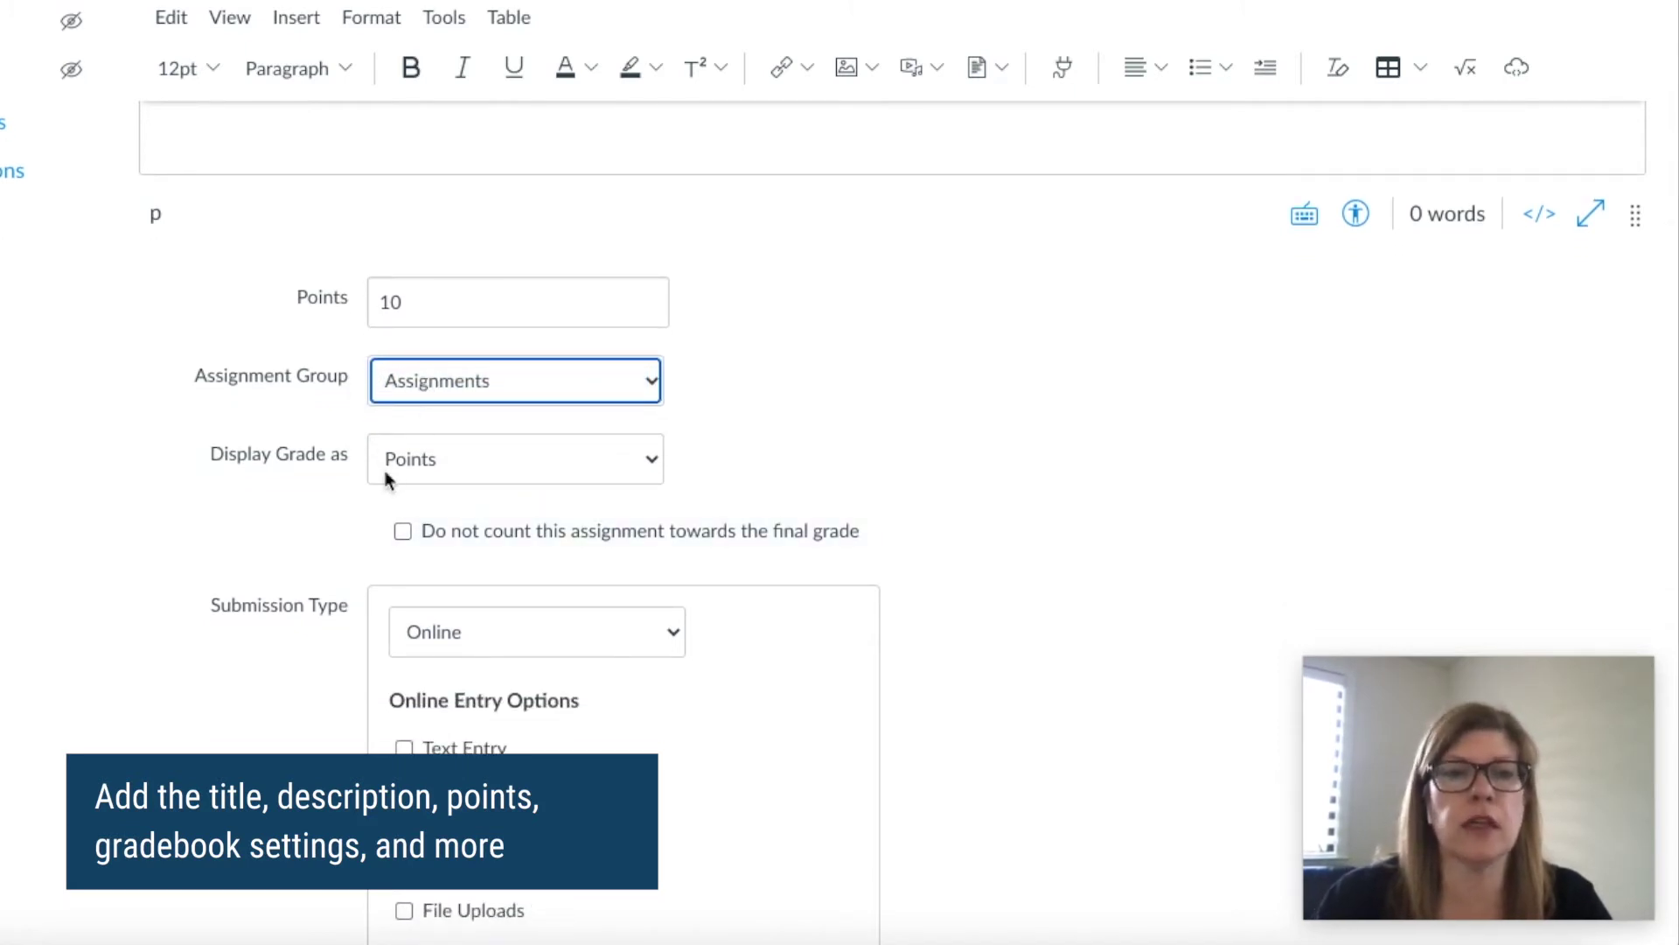
Display the grade as Percentage and exclude the assignment from the final grade.
{"action": "scroll", "coordinate": [387, 480], "scroll_direction": "down", "scroll_amount": 1}
{"action": "scroll", "coordinate": [401, 390], "scroll_direction": "down", "scroll_amount": 1}
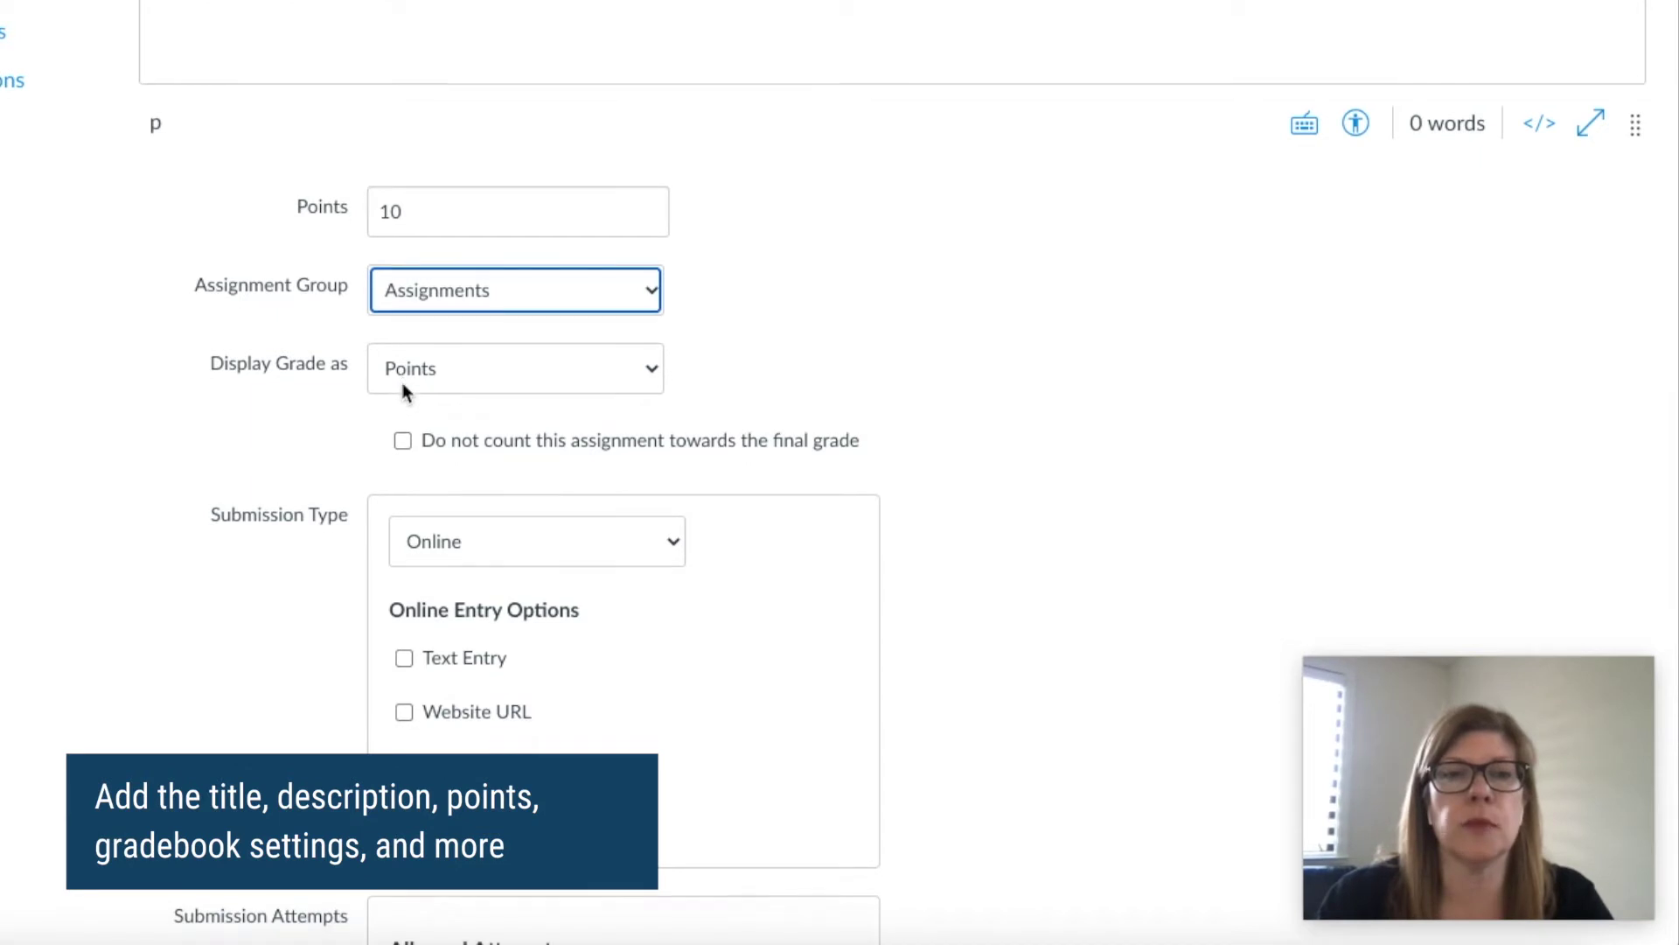
{"action": "left_click", "coordinate": [407, 319]}
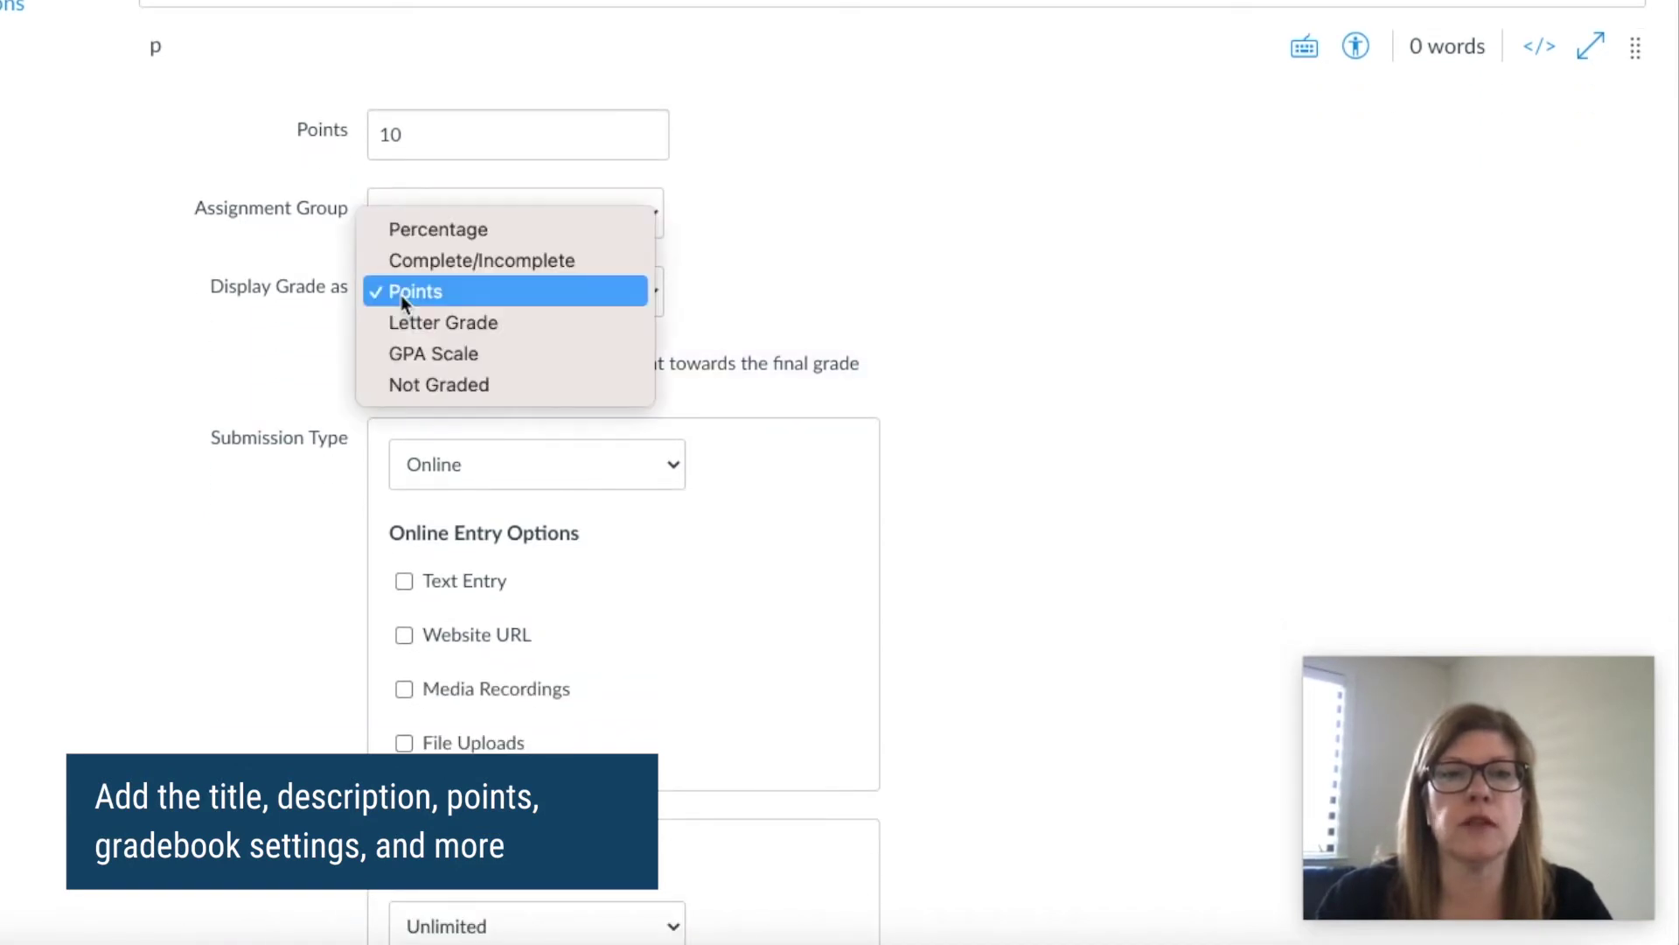
{"action": "left_click", "coordinate": [425, 230]}
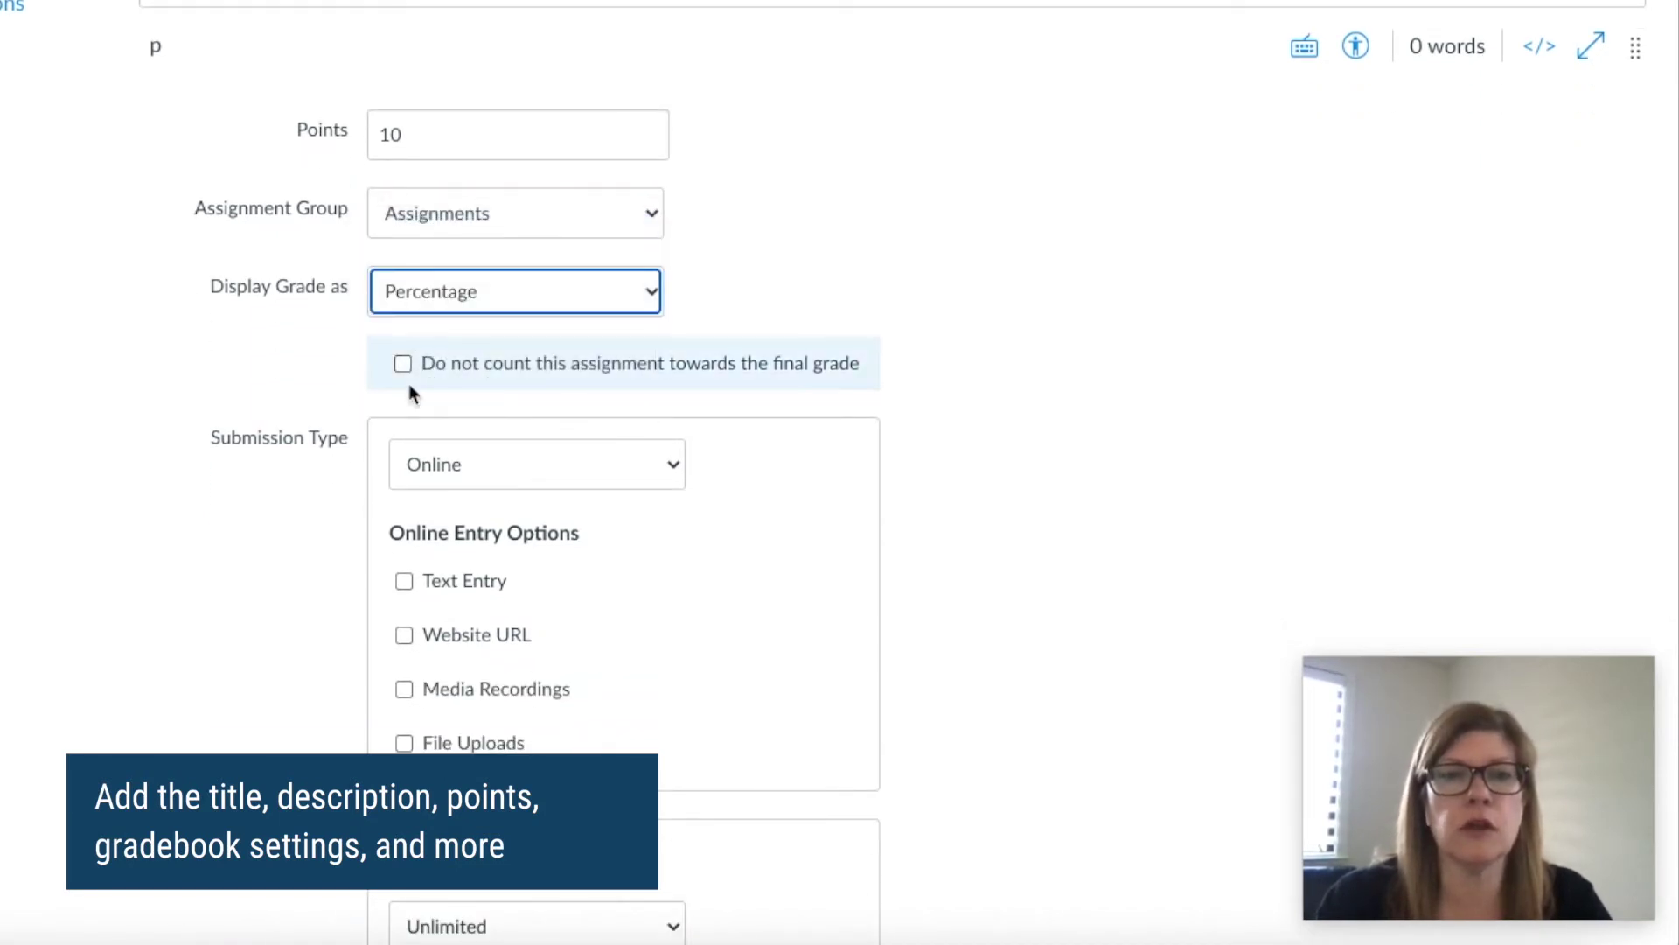
{"action": "scroll", "coordinate": [411, 429], "scroll_direction": "down", "scroll_amount": 1}
{"action": "left_click", "coordinate": [403, 293]}
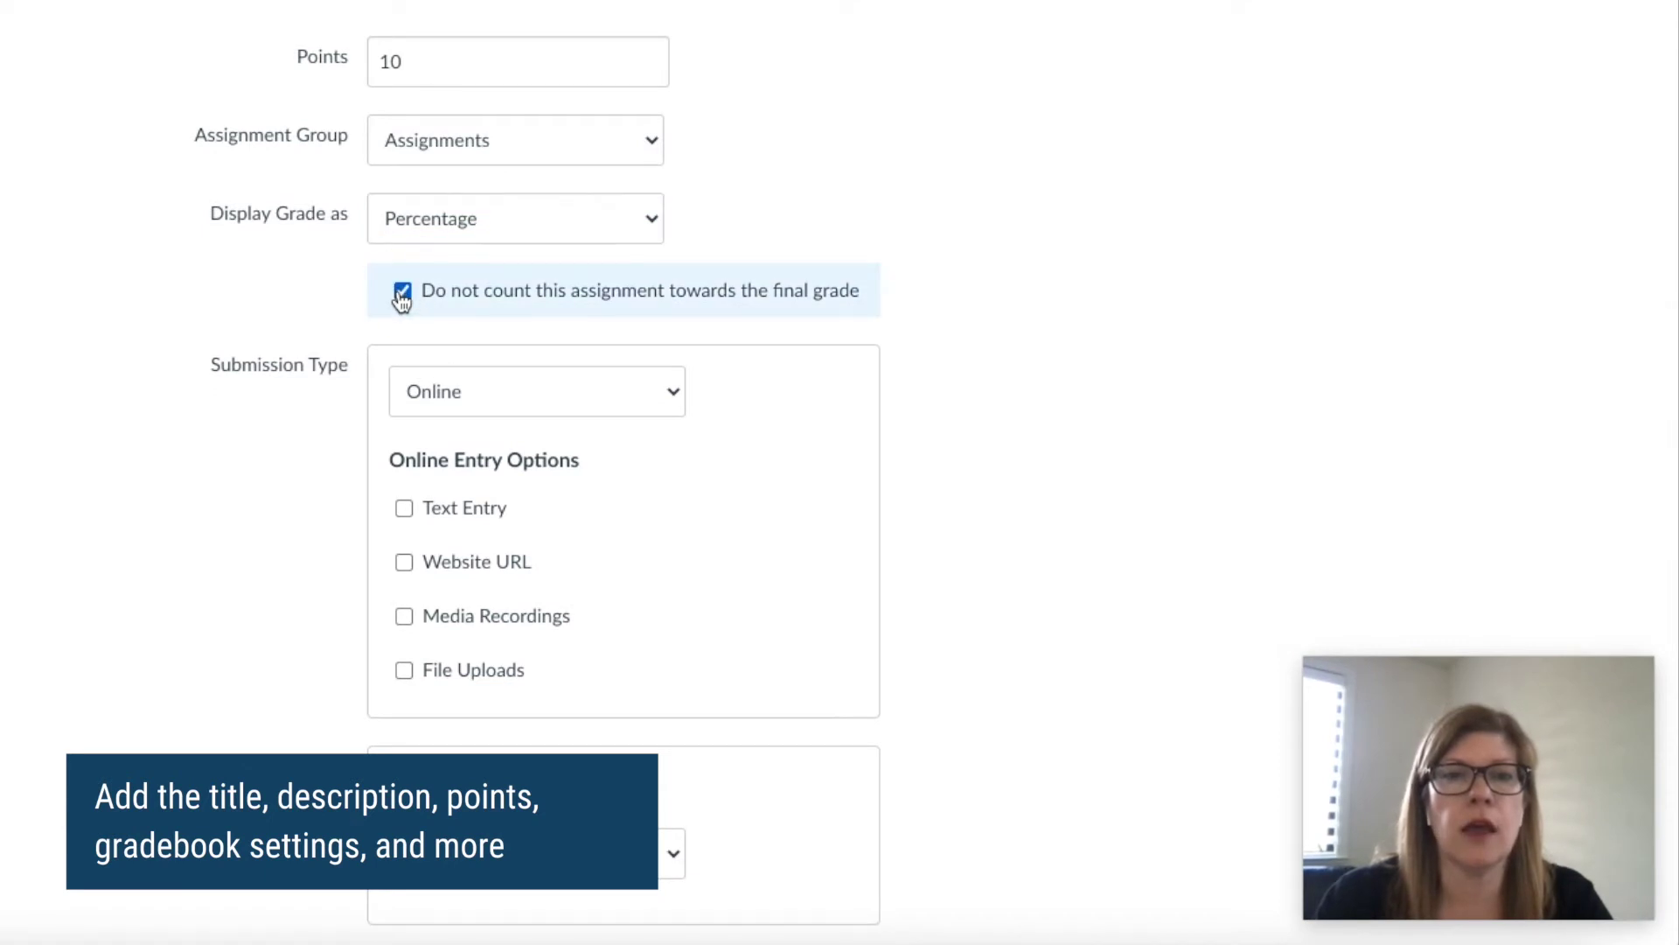
Set the submission type to External Tool and enable loading the tool in a new tab.
{"action": "scroll", "coordinate": [412, 402], "scroll_direction": "down", "scroll_amount": 1}
{"action": "scroll", "coordinate": [411, 403], "scroll_direction": "down", "scroll_amount": 1}
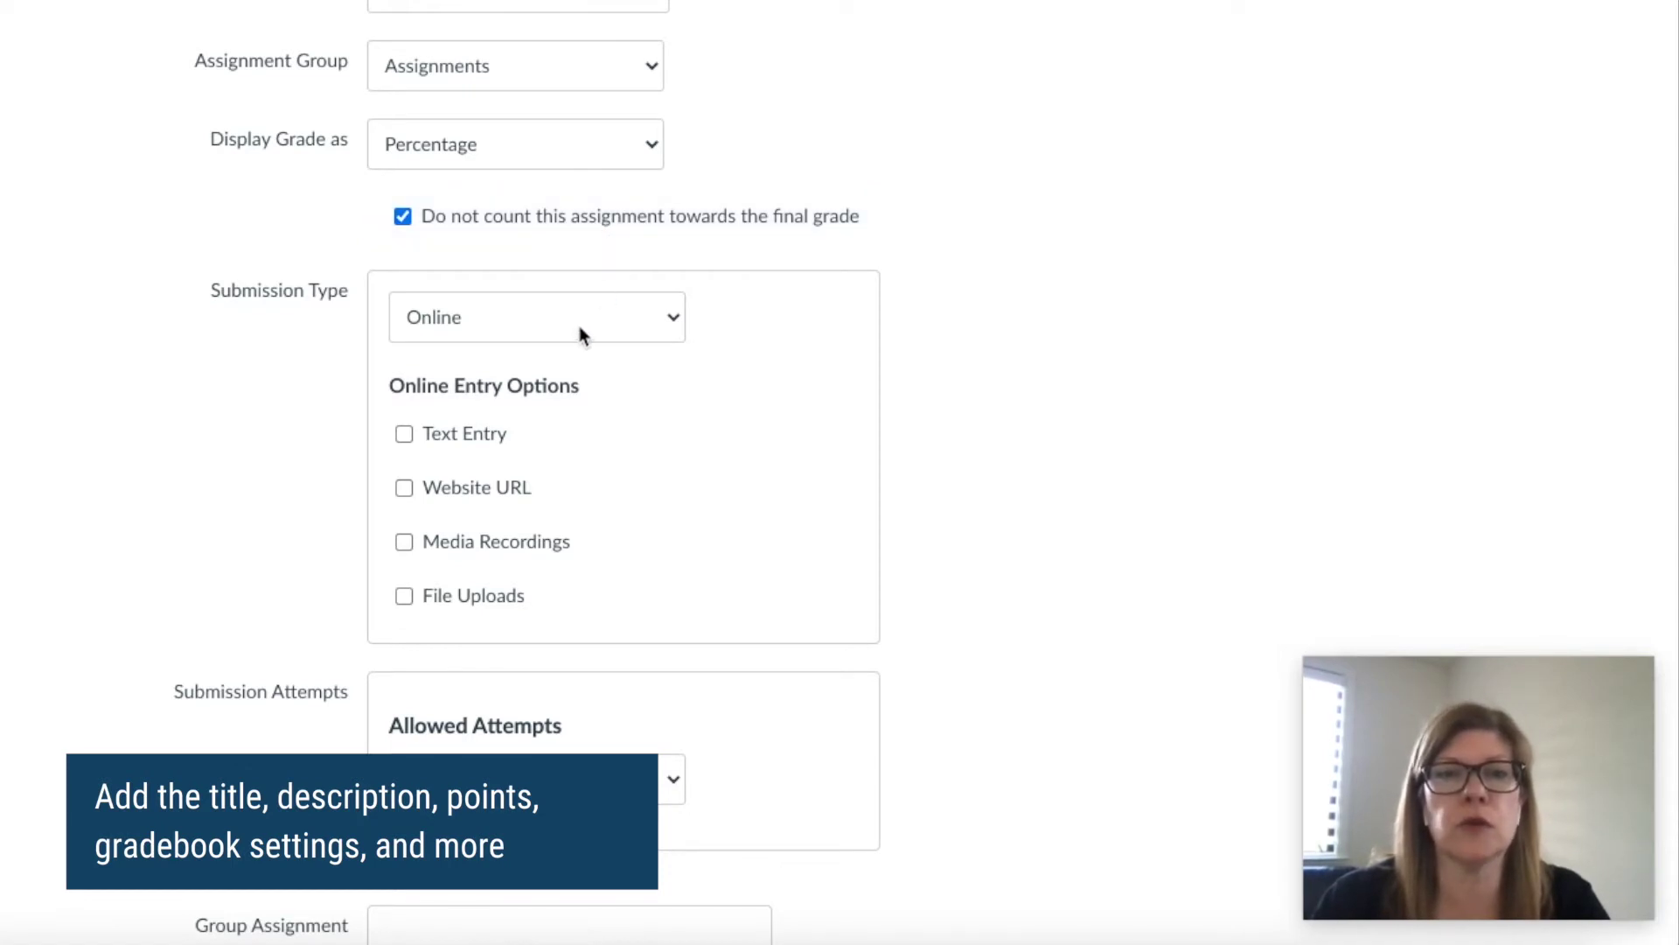
{"action": "scroll", "coordinate": [513, 535], "scroll_direction": "down", "scroll_amount": 1}
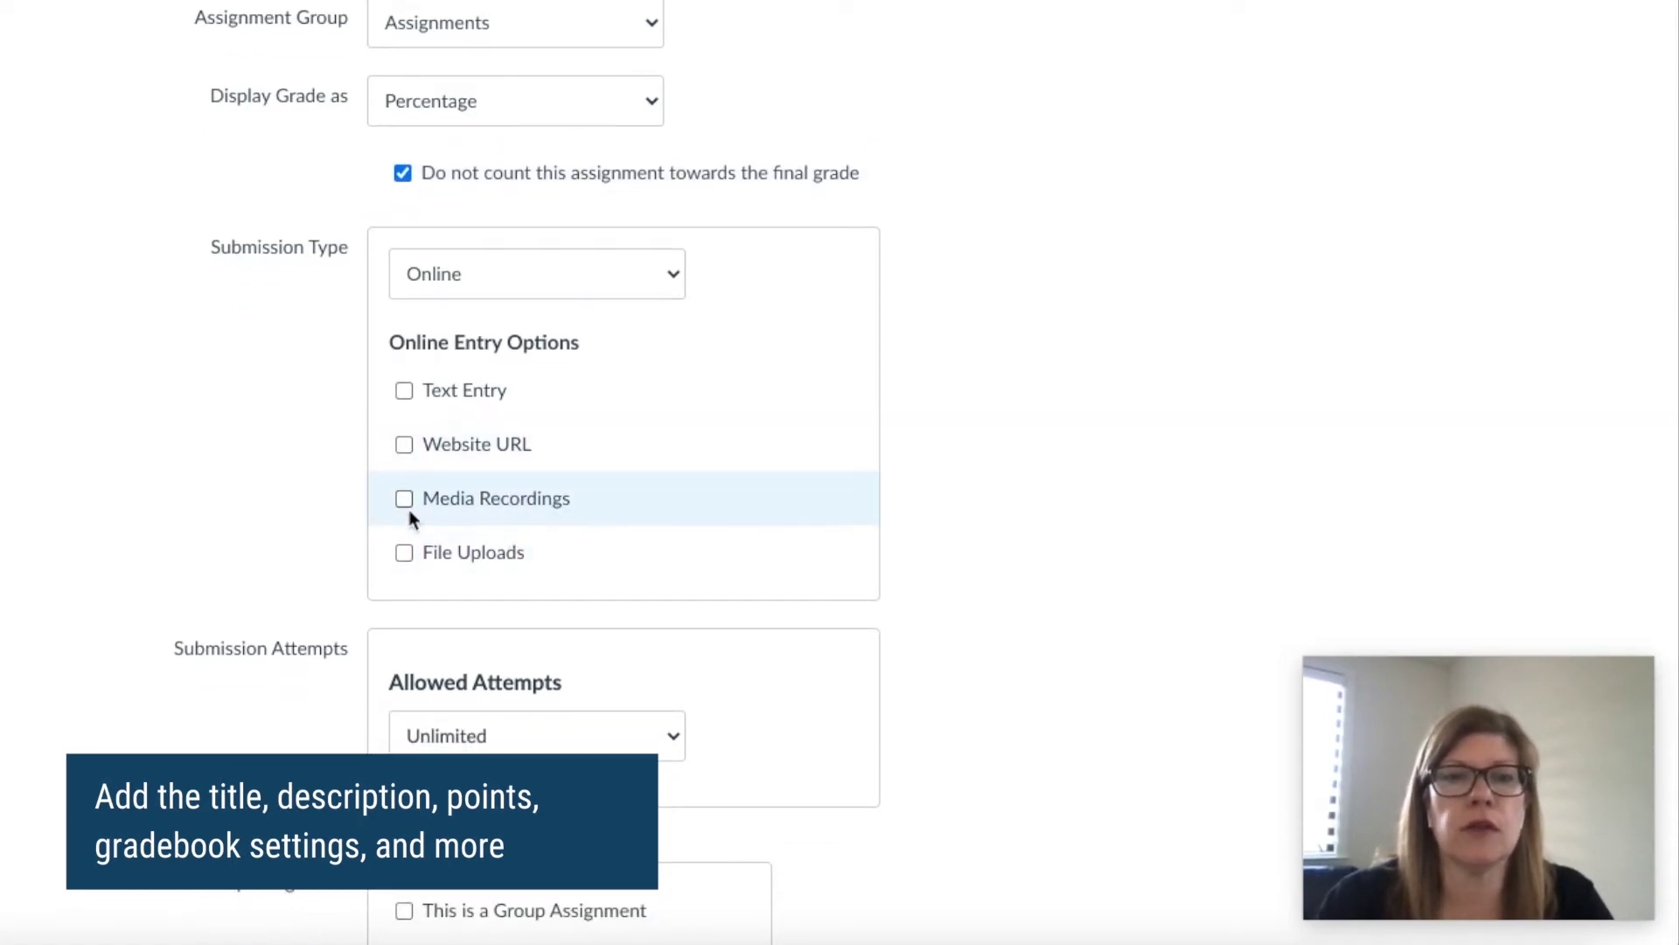
{"action": "scroll", "coordinate": [434, 387], "scroll_direction": "down", "scroll_amount": 1}
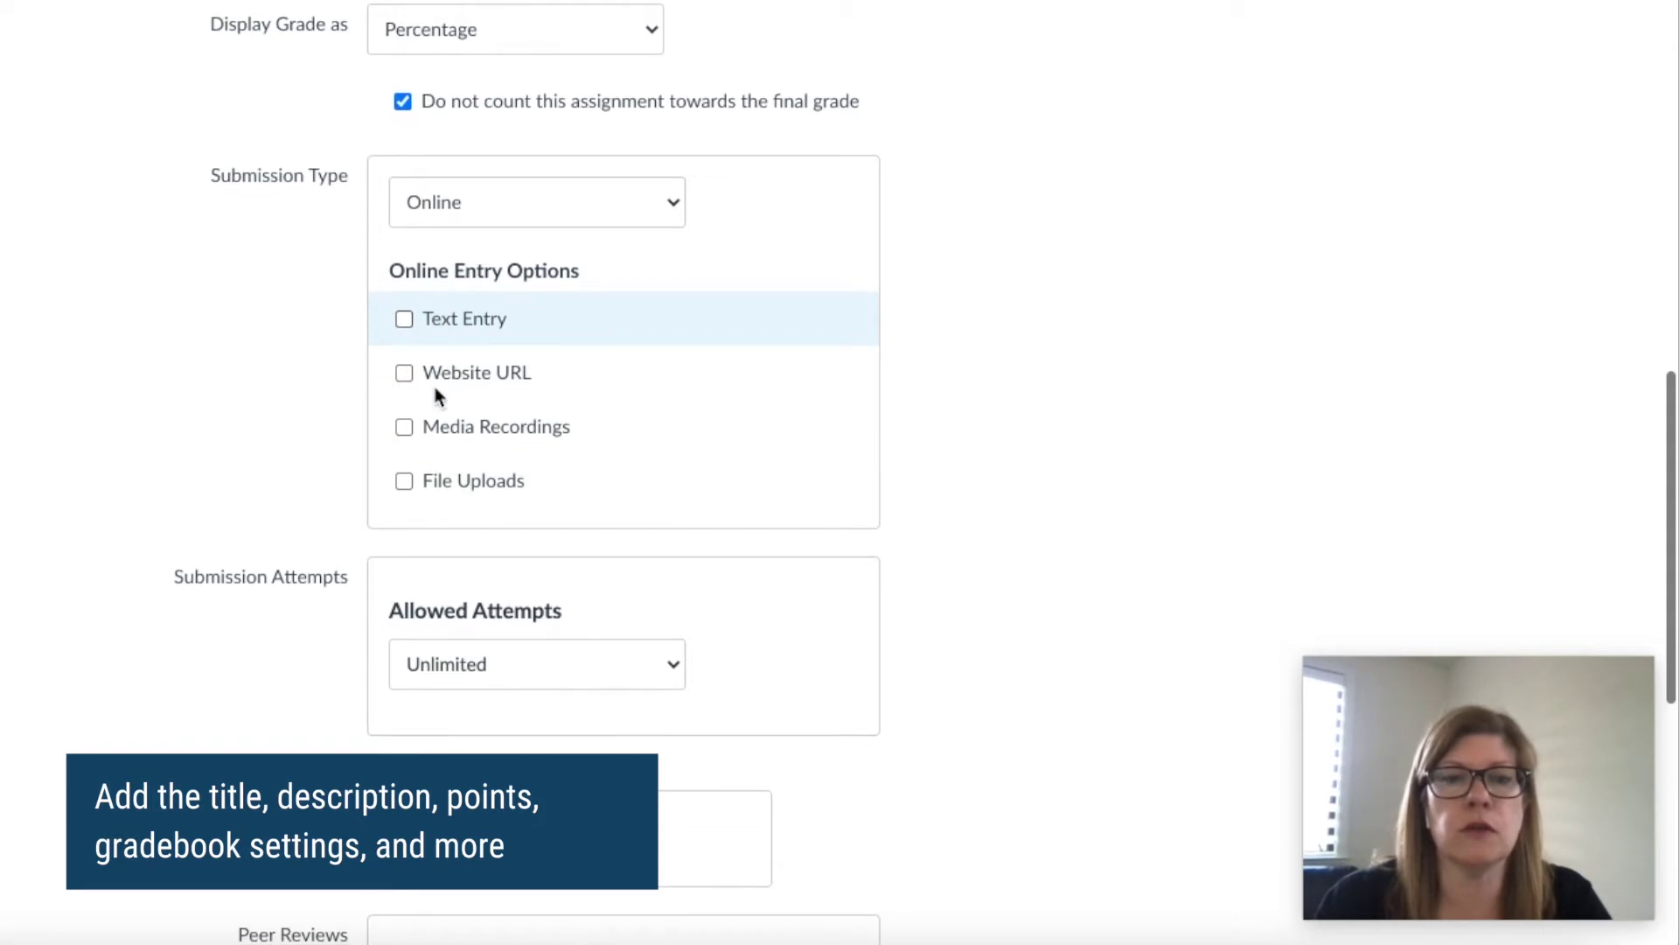
{"action": "left_click", "coordinate": [483, 206]}
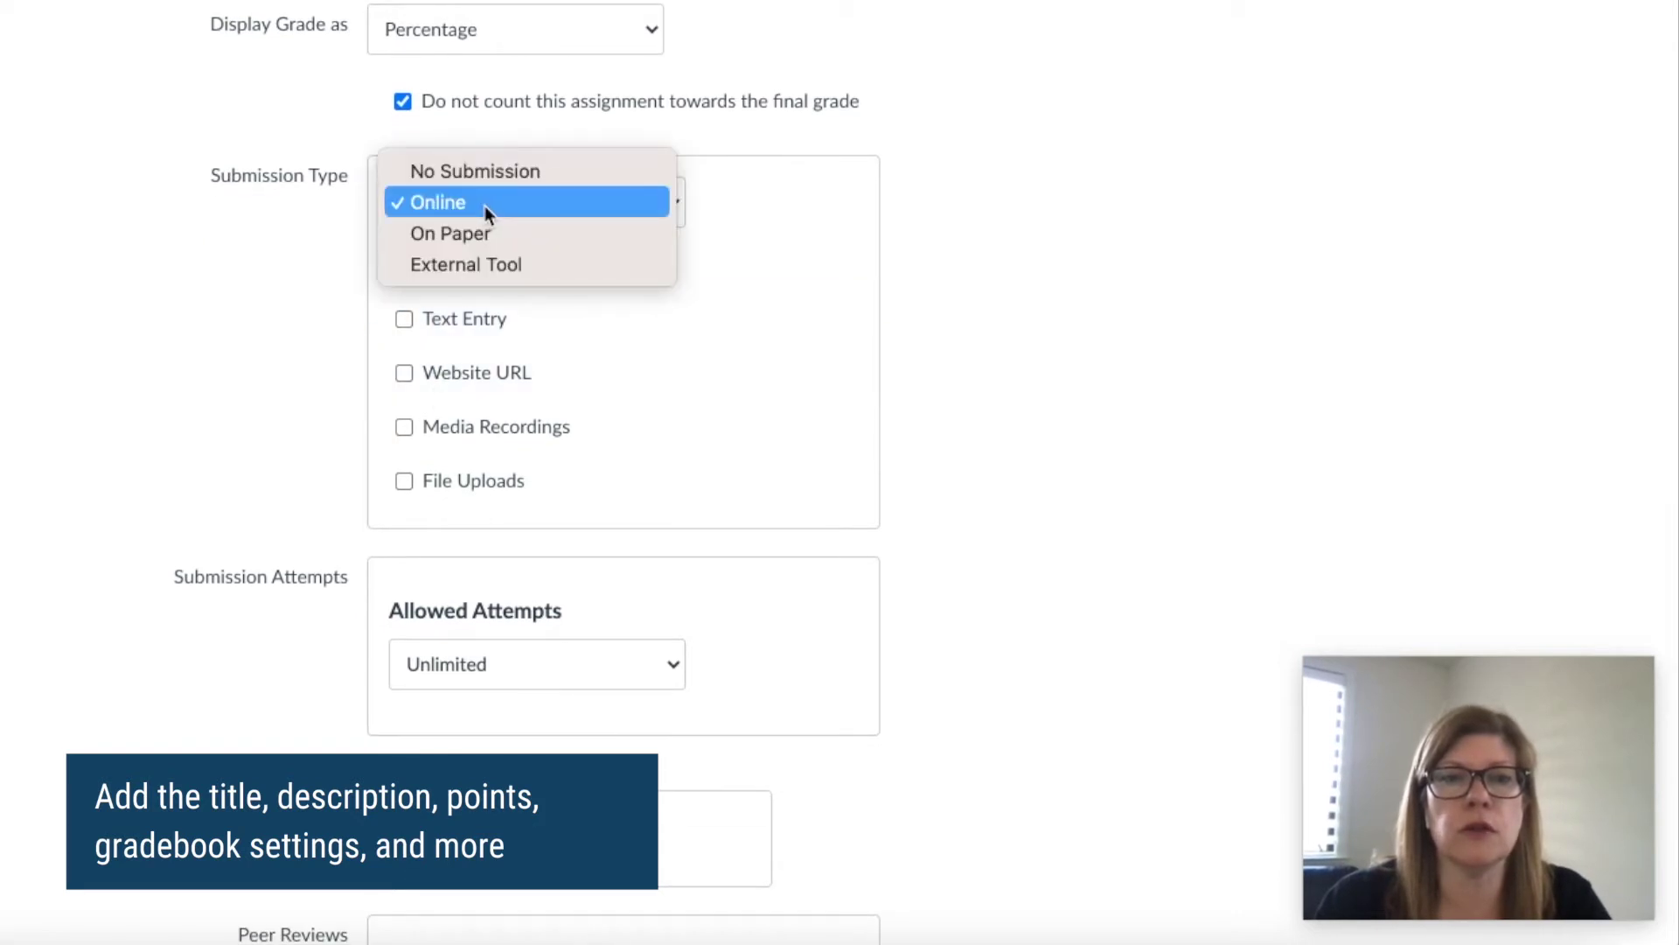
{"action": "left_click", "coordinate": [480, 264]}
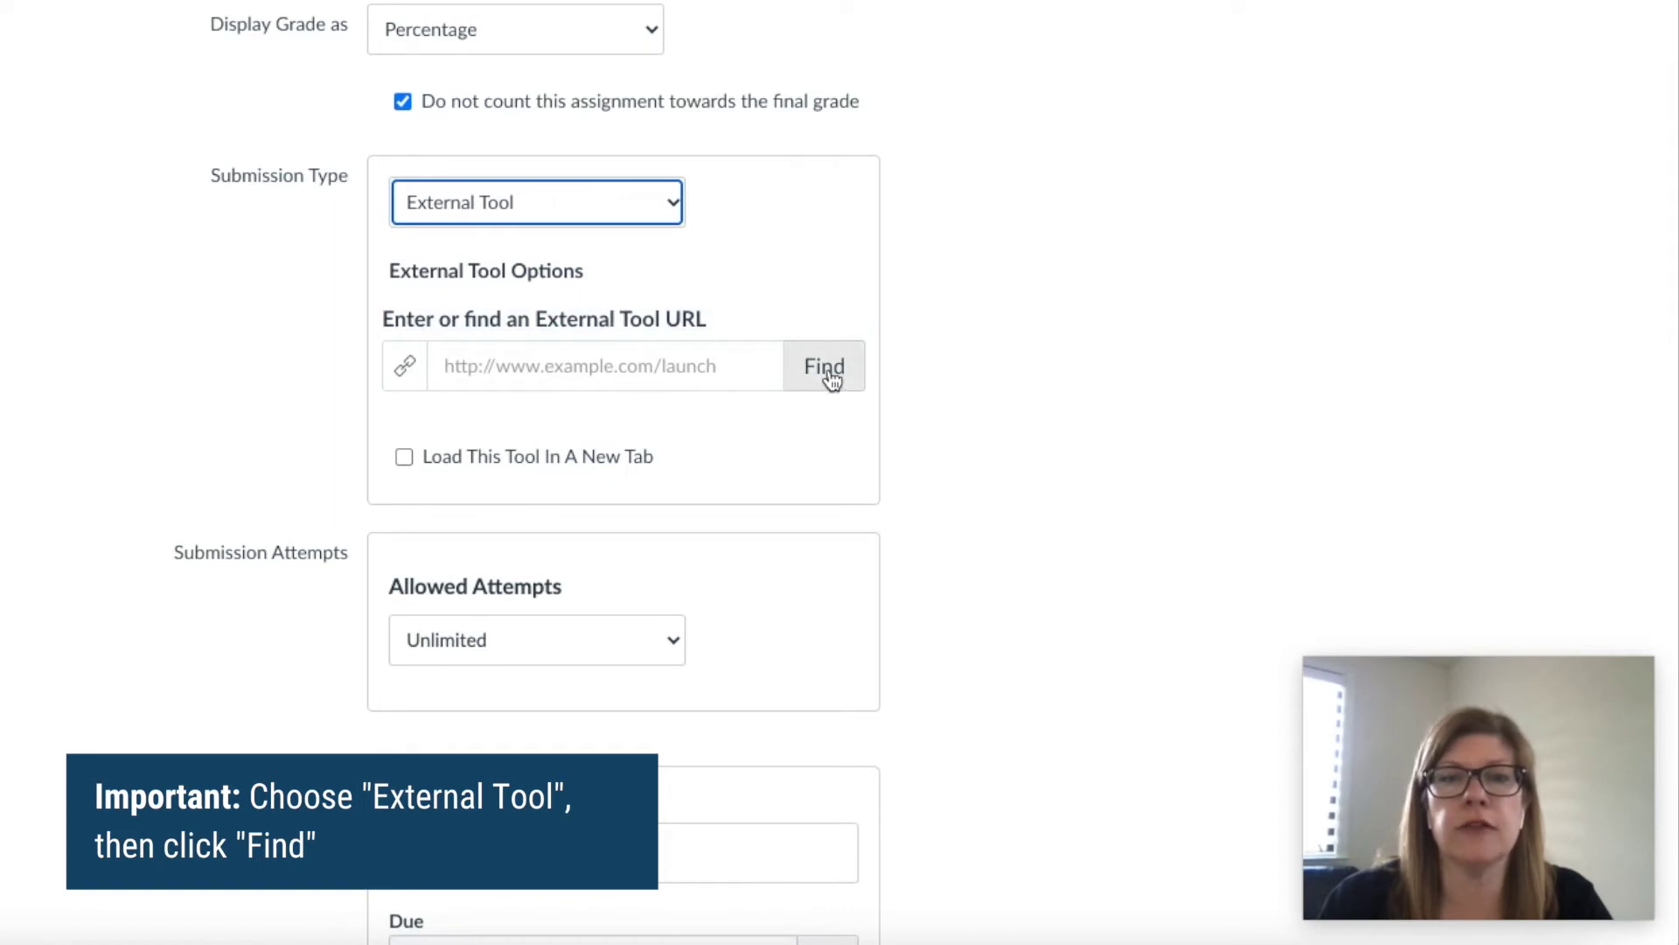
{"action": "left_click", "coordinate": [403, 458]}
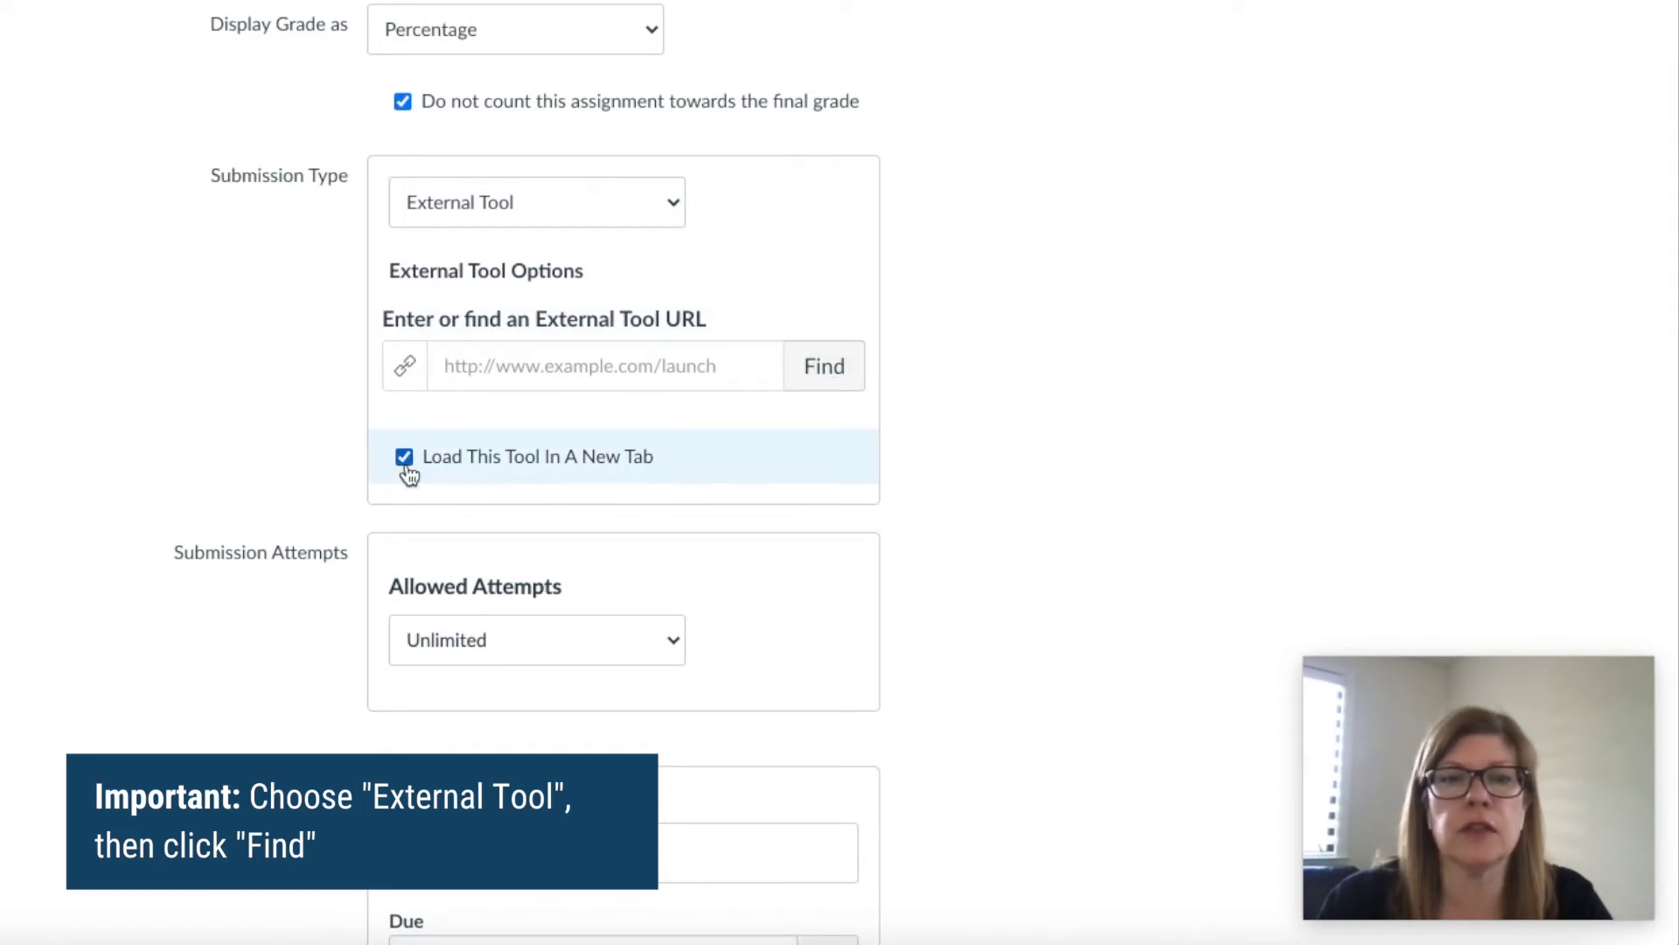
Find the Writable (prod) external tool and choose its Climate Change Paragraph assignment for pairing.
{"action": "left_click", "coordinate": [835, 372]}
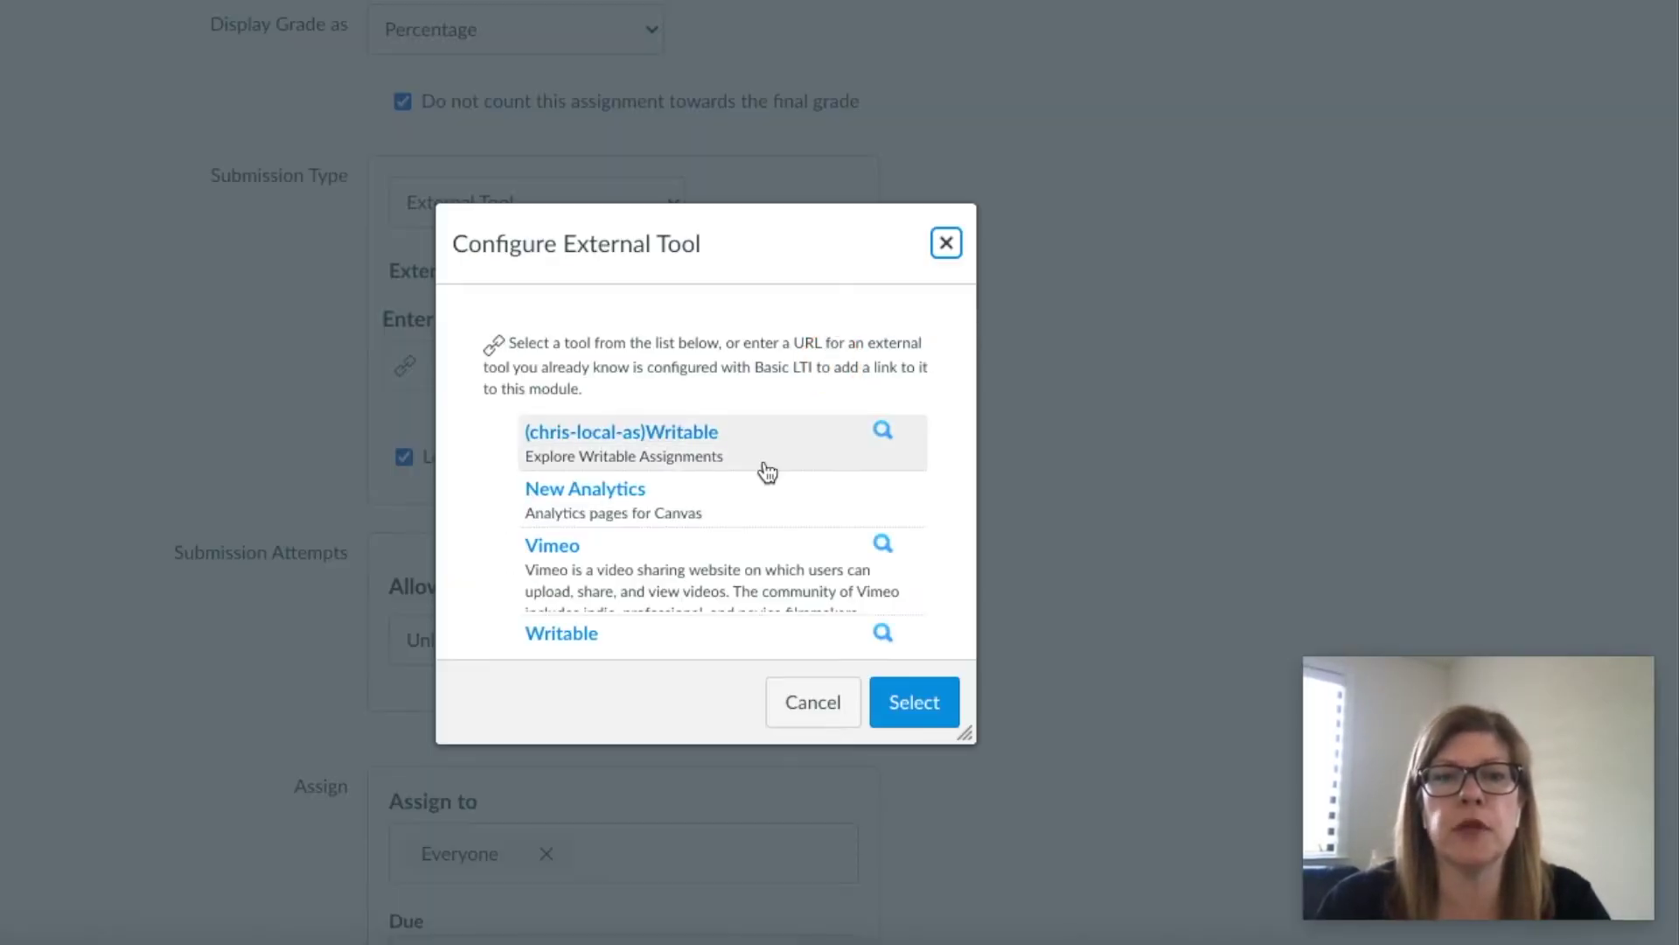
{"action": "scroll", "coordinate": [713, 544], "scroll_direction": "down", "scroll_amount": 5}
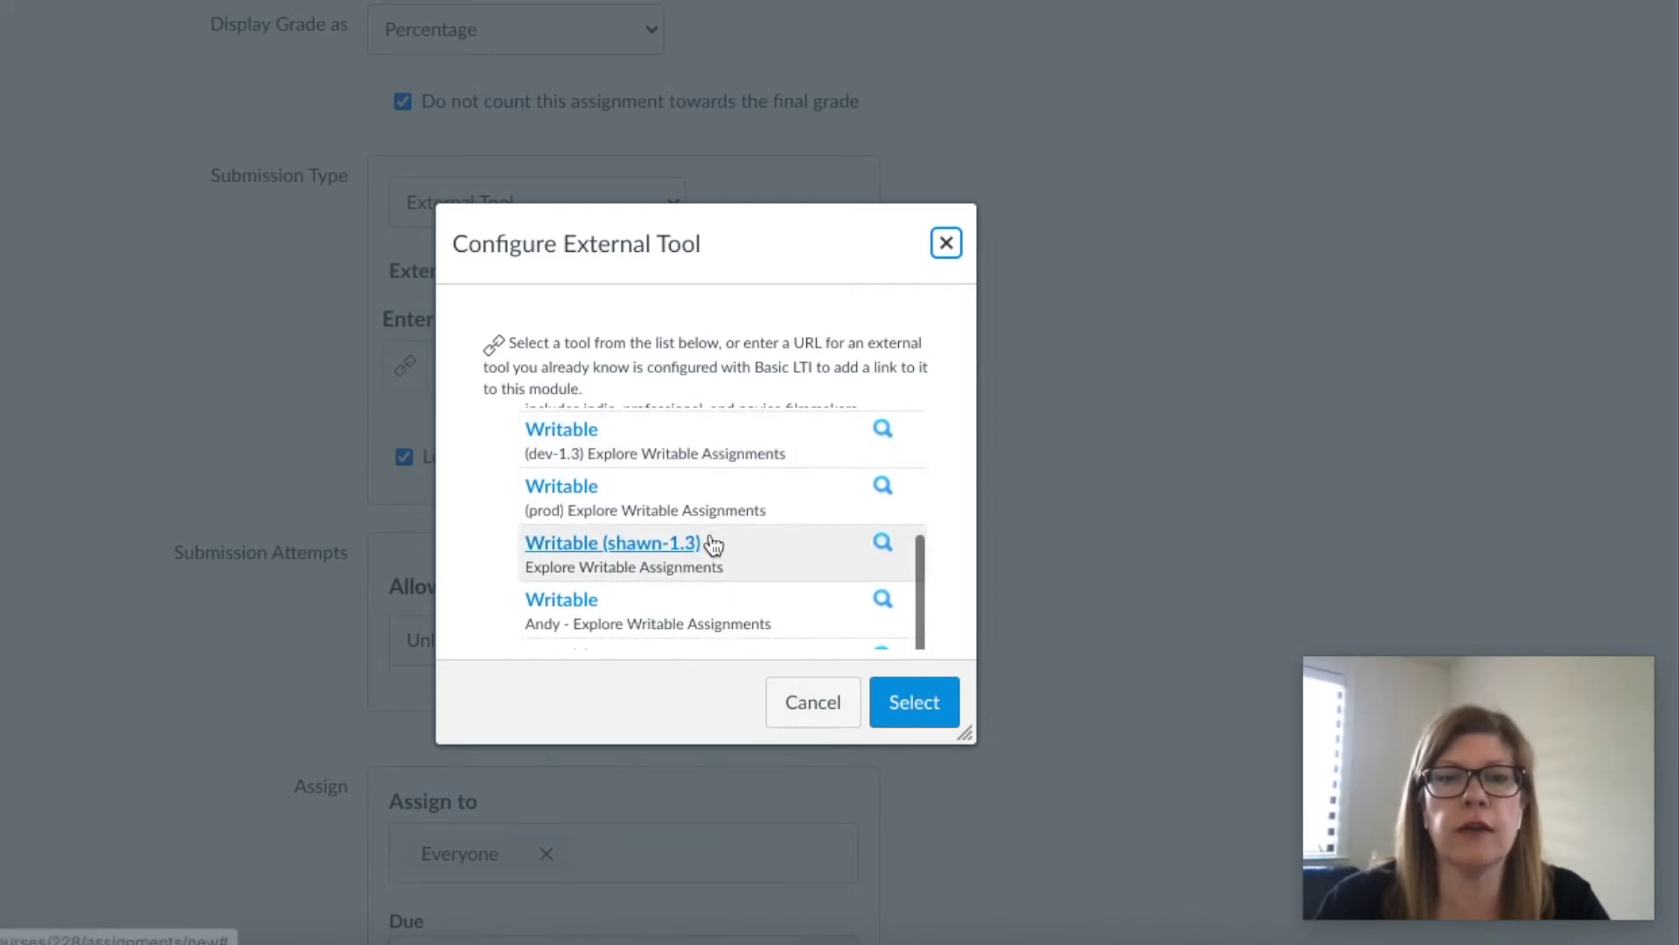
{"action": "left_click", "coordinate": [553, 481]}
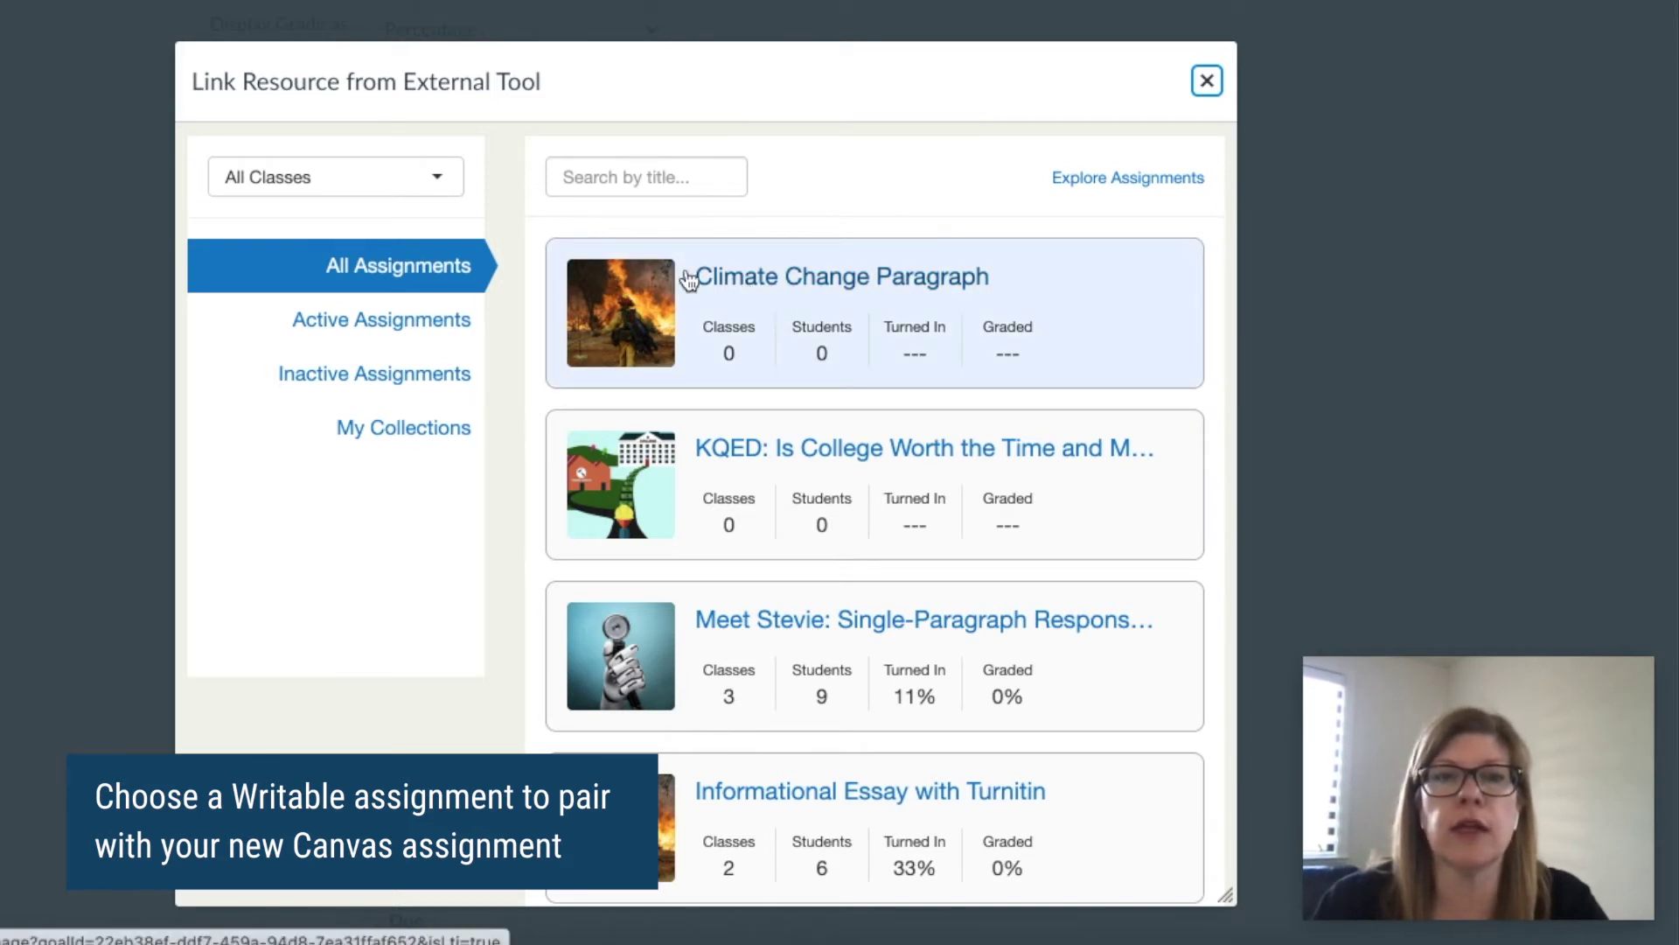
{"action": "left_click", "coordinate": [724, 281]}
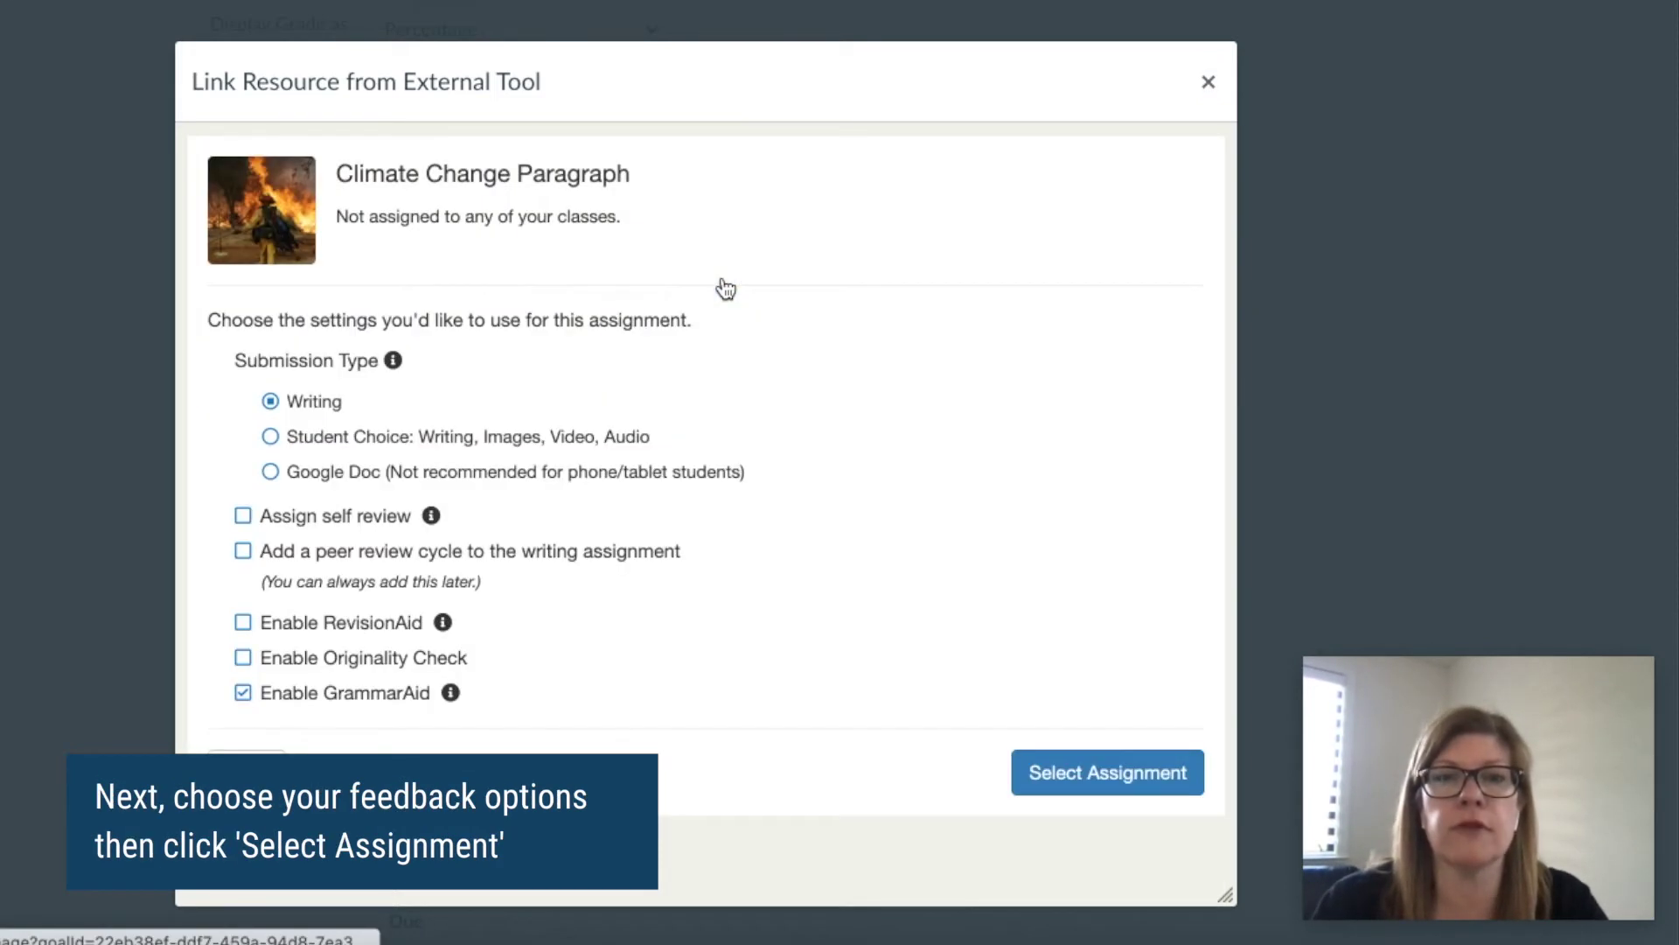
Enable RevisionAid and Originality Check for Climate Change Paragraph and link it as the assignment's external tool.
{"action": "left_click", "coordinate": [243, 624]}
{"action": "left_click", "coordinate": [242, 657]}
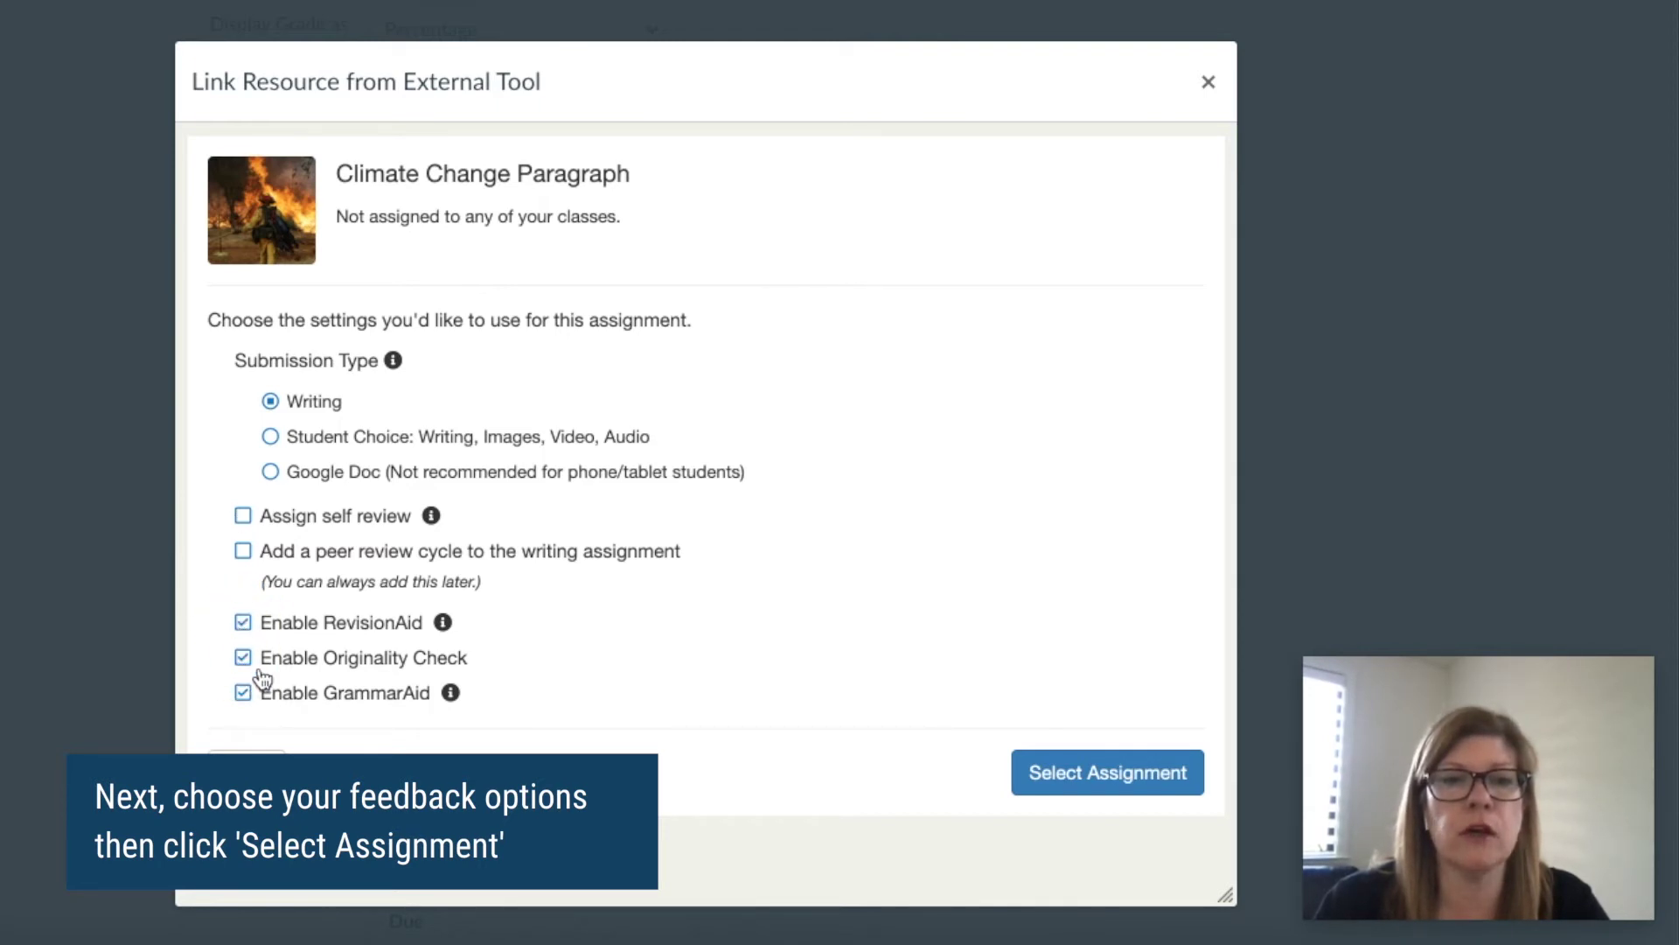
{"action": "left_click", "coordinate": [1118, 774]}
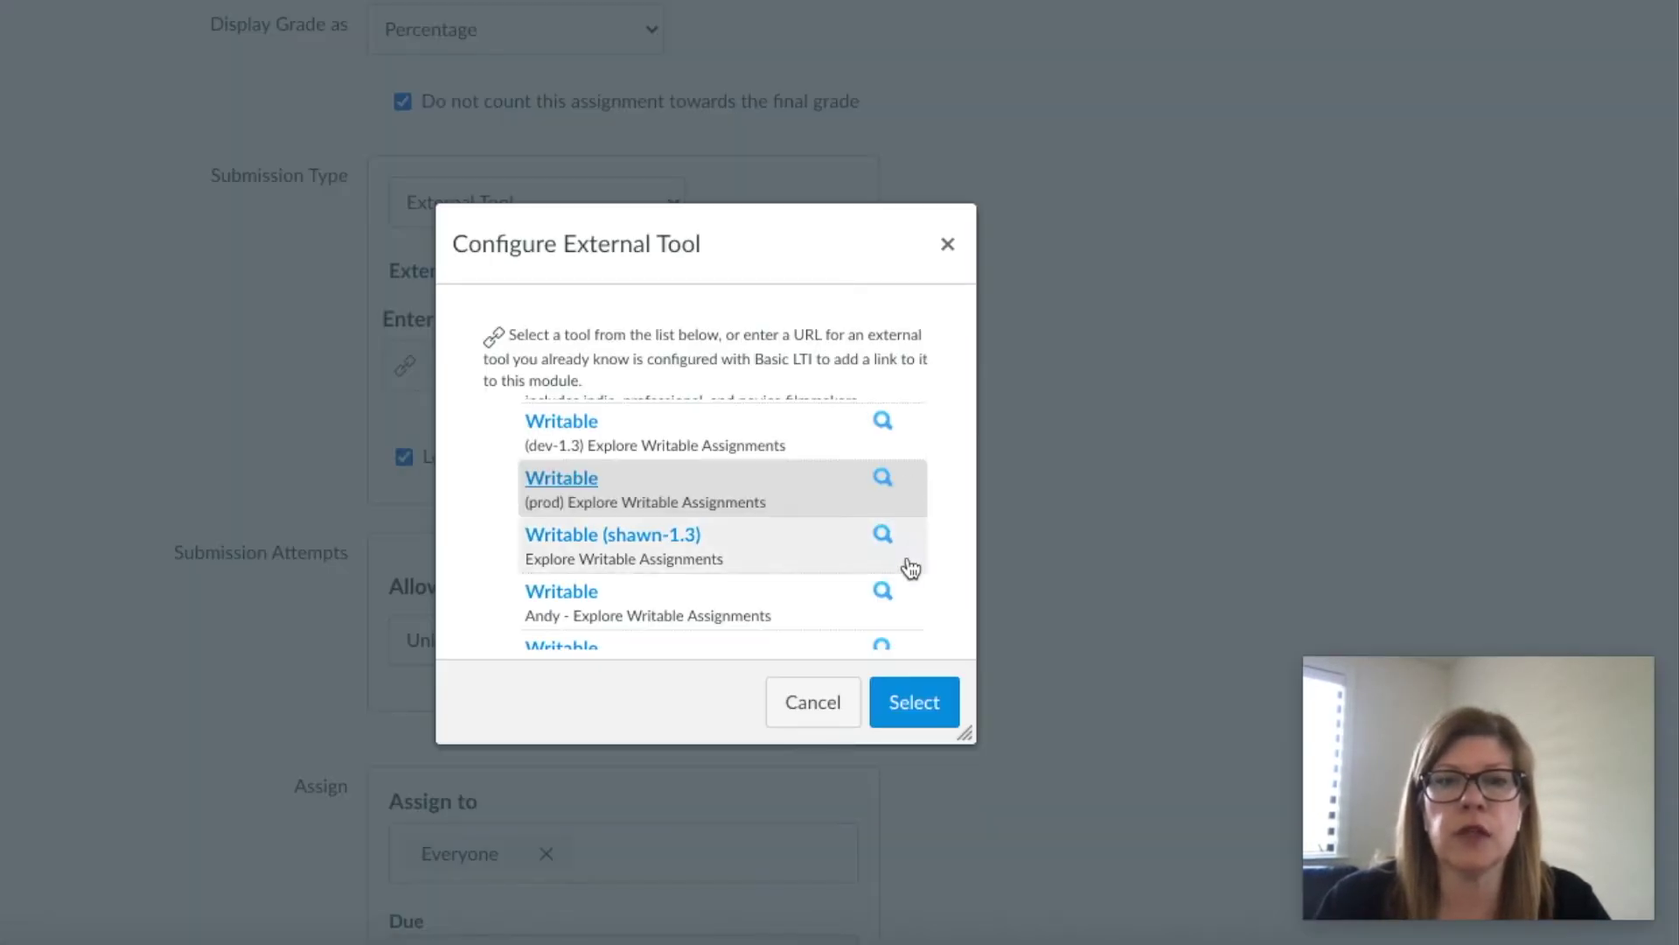
{"action": "left_click", "coordinate": [913, 700]}
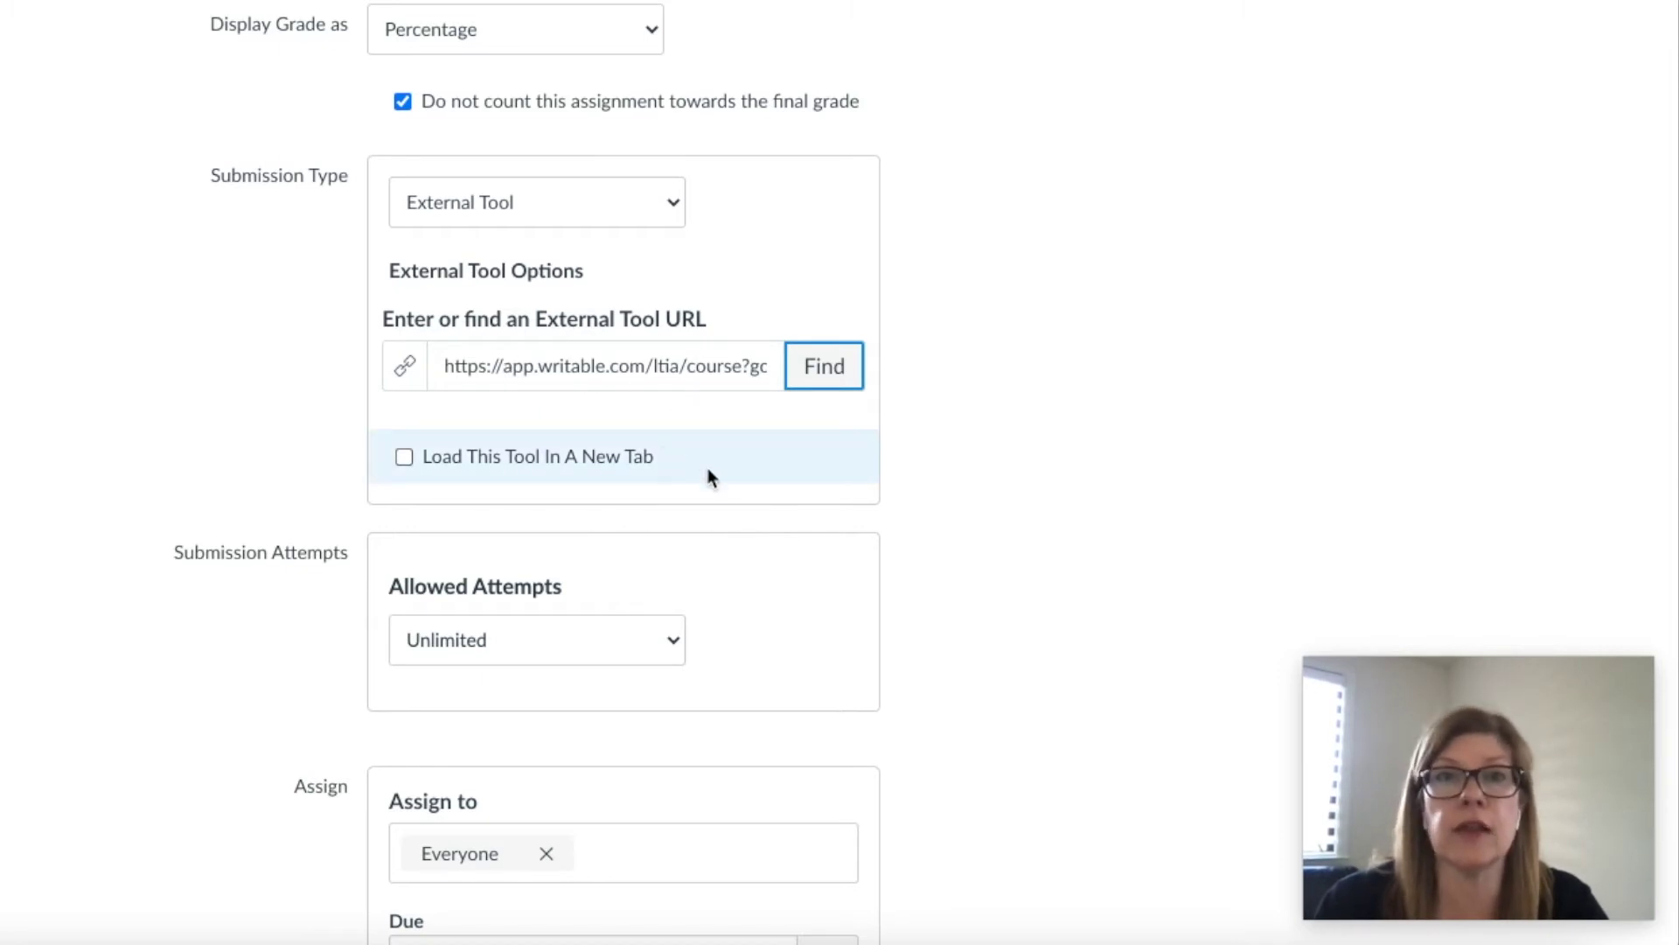
Set the assignment's due date to Apr 30 at 11:59pm.
{"action": "scroll", "coordinate": [707, 473], "scroll_direction": "down", "scroll_amount": 2}
{"action": "scroll", "coordinate": [709, 476], "scroll_direction": "down", "scroll_amount": 2}
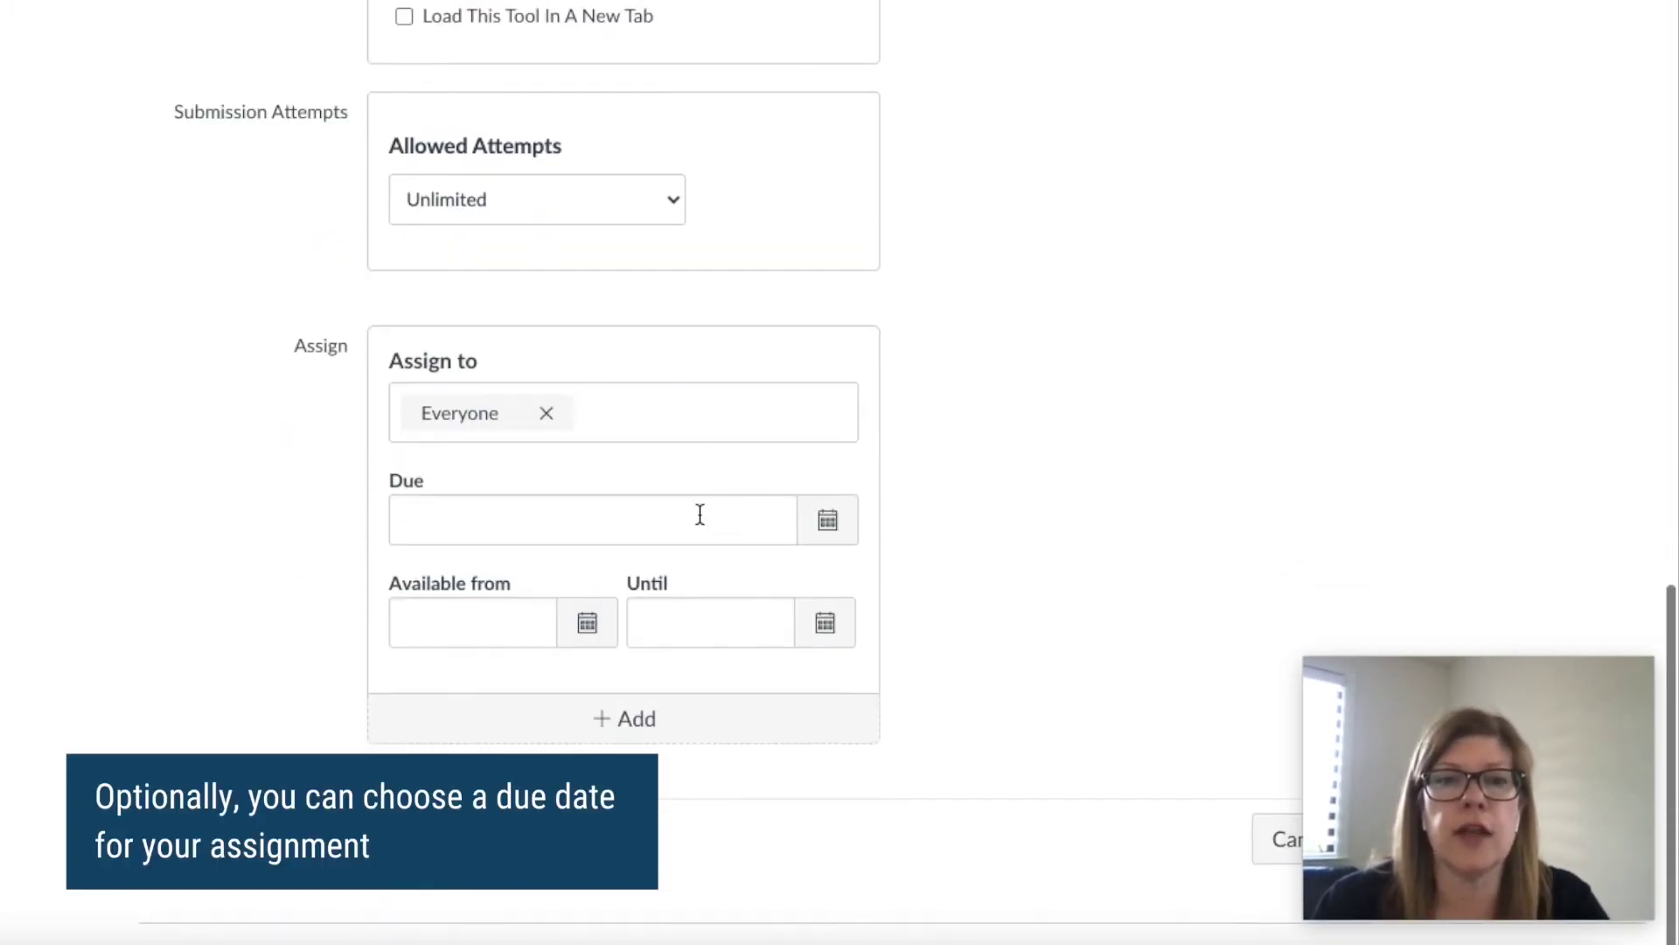
{"action": "left_click", "coordinate": [842, 523]}
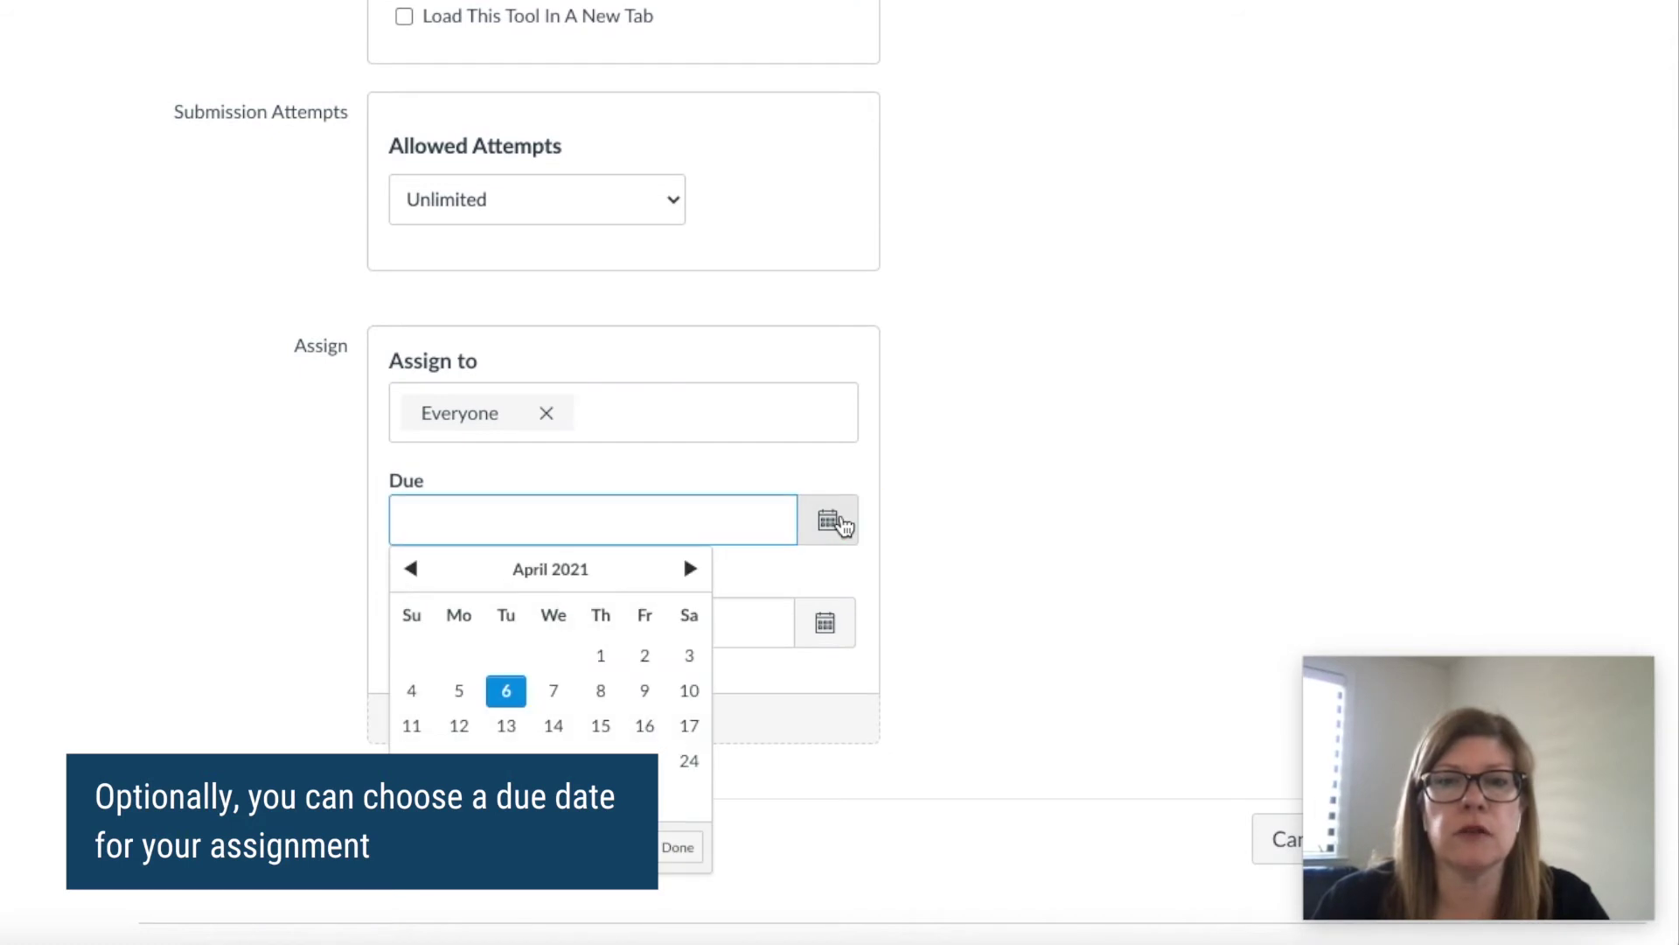
{"action": "left_click", "coordinate": [654, 798]}
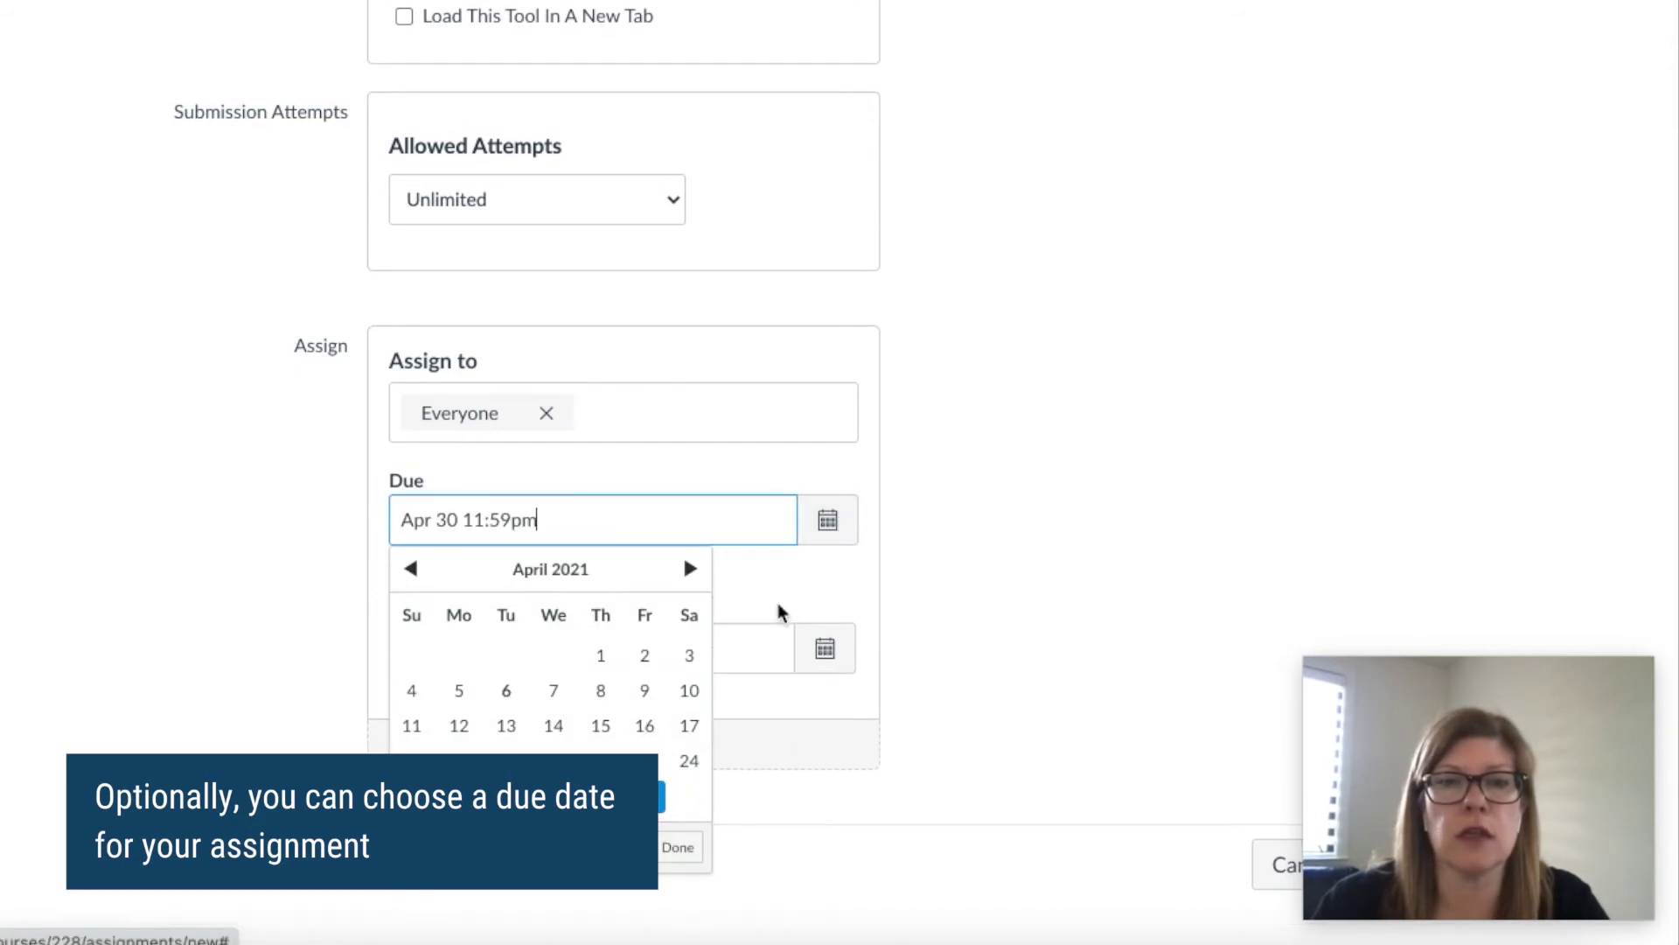
{"action": "left_click", "coordinate": [1020, 540]}
Save and publish the new assignment.
{"action": "scroll", "coordinate": [773, 747], "scroll_direction": "down", "scroll_amount": 1}
{"action": "left_click_drag", "start_coordinate": [1474, 672], "coordinate": [1429, 339]}
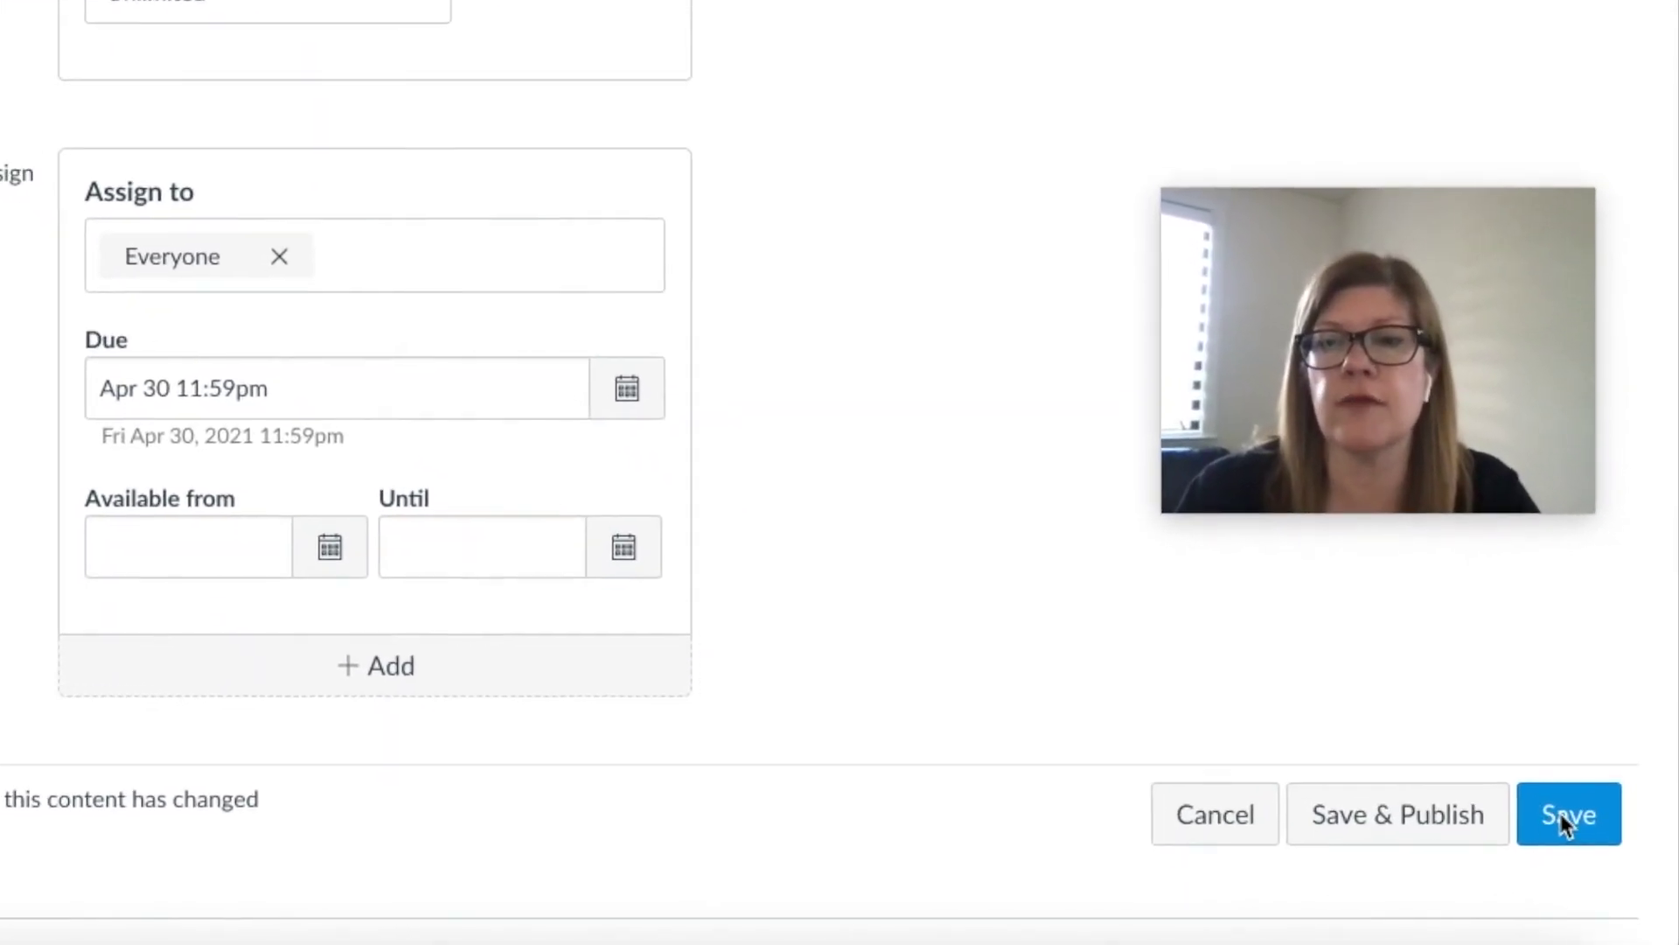
{"action": "left_click", "coordinate": [1397, 814]}
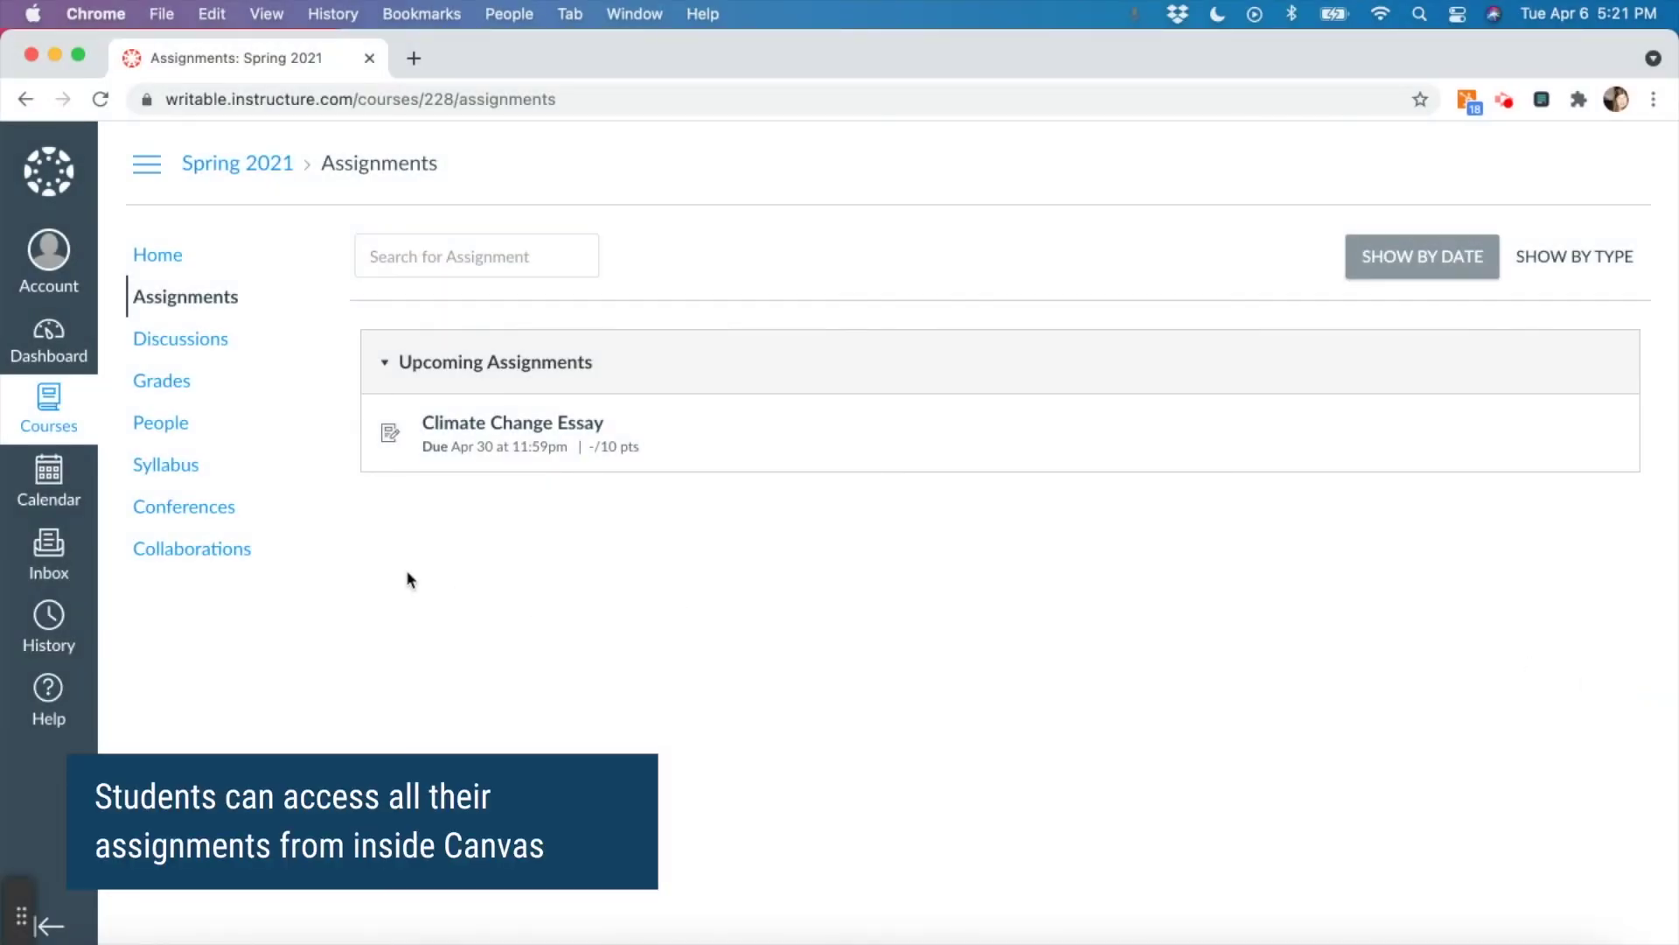
From the student's assignment list, load Climate Change Essay in a new window and open its Read & Write section.
{"action": "left_click", "coordinate": [463, 425]}
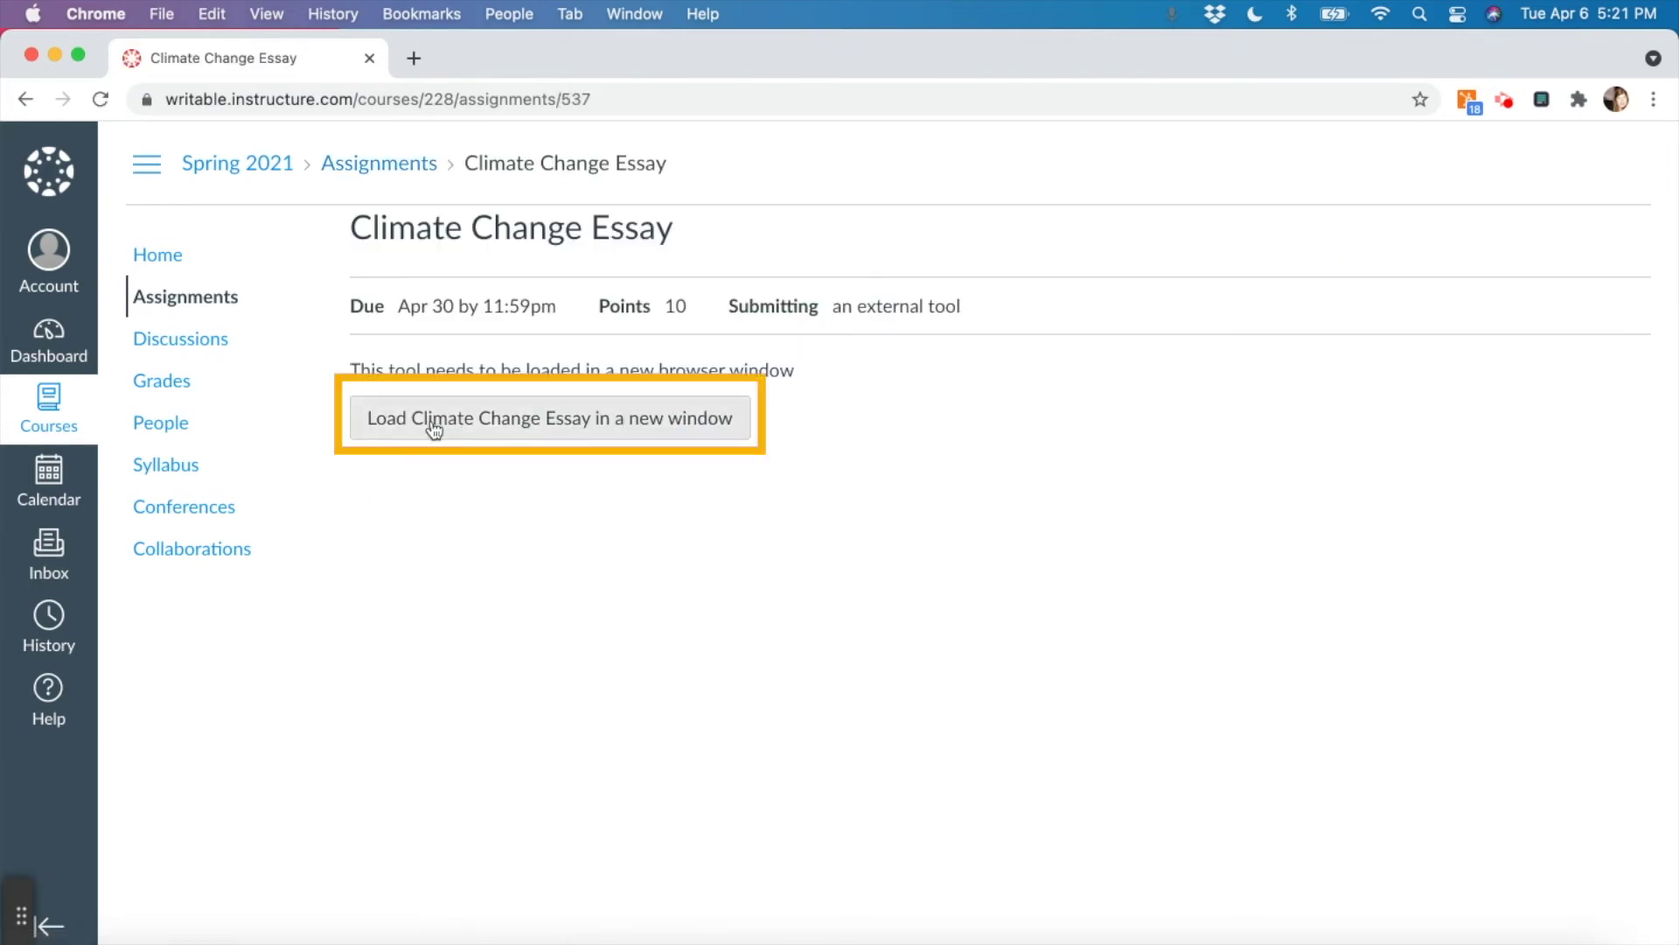
{"action": "left_click", "coordinate": [433, 420]}
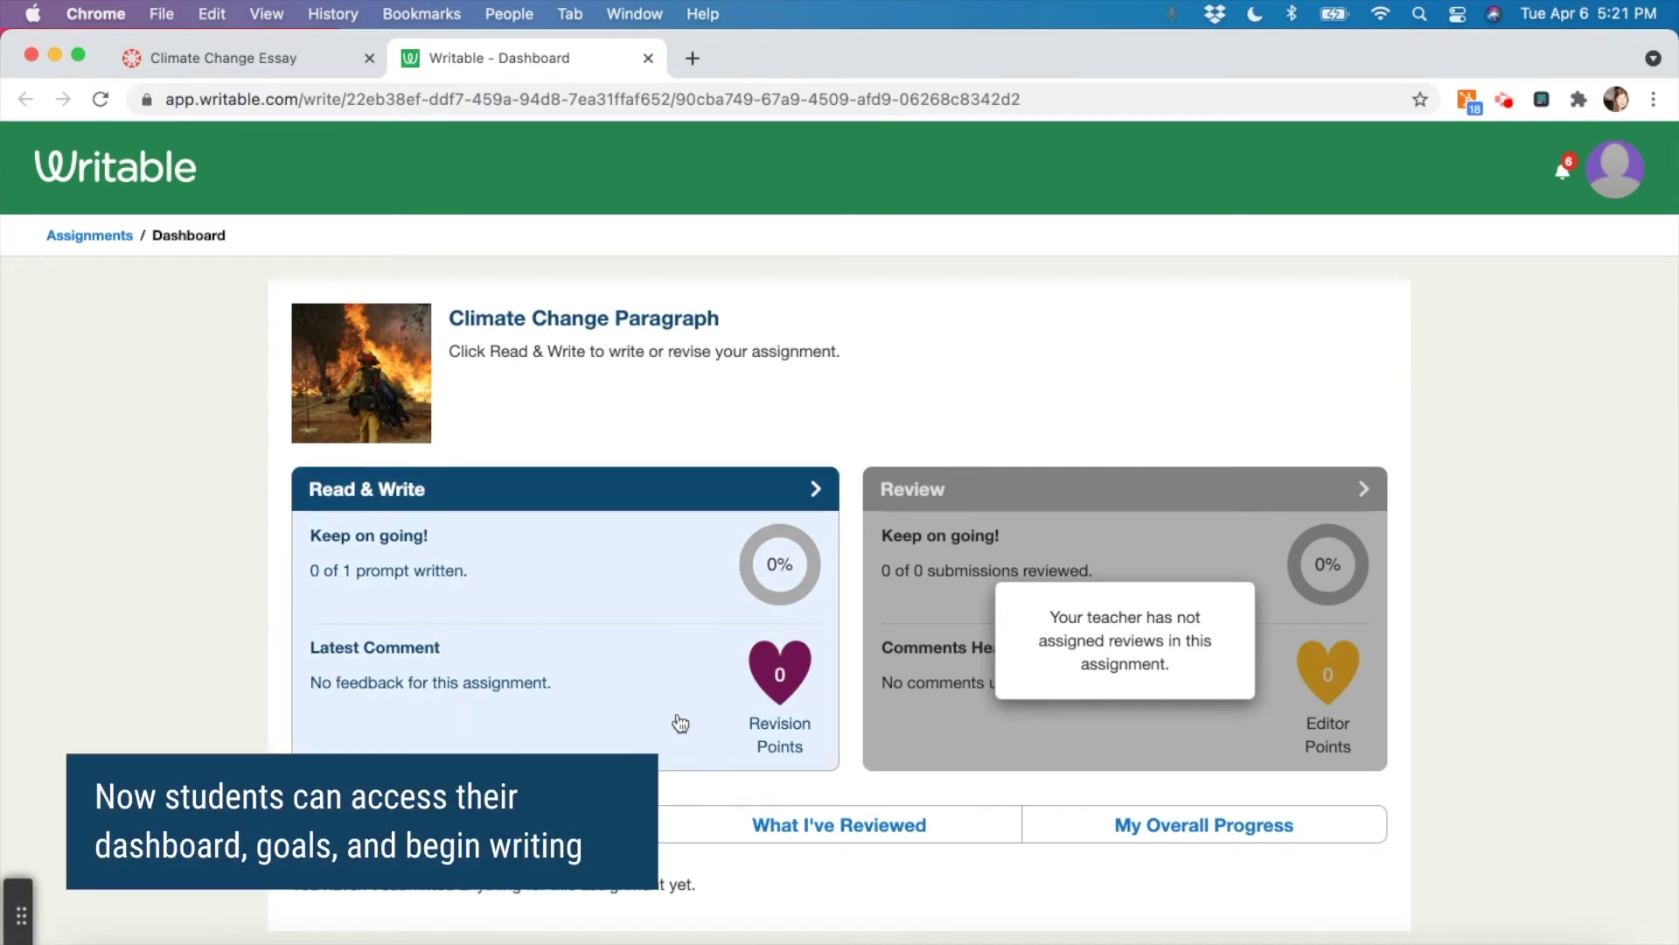
{"action": "left_click", "coordinate": [545, 619]}
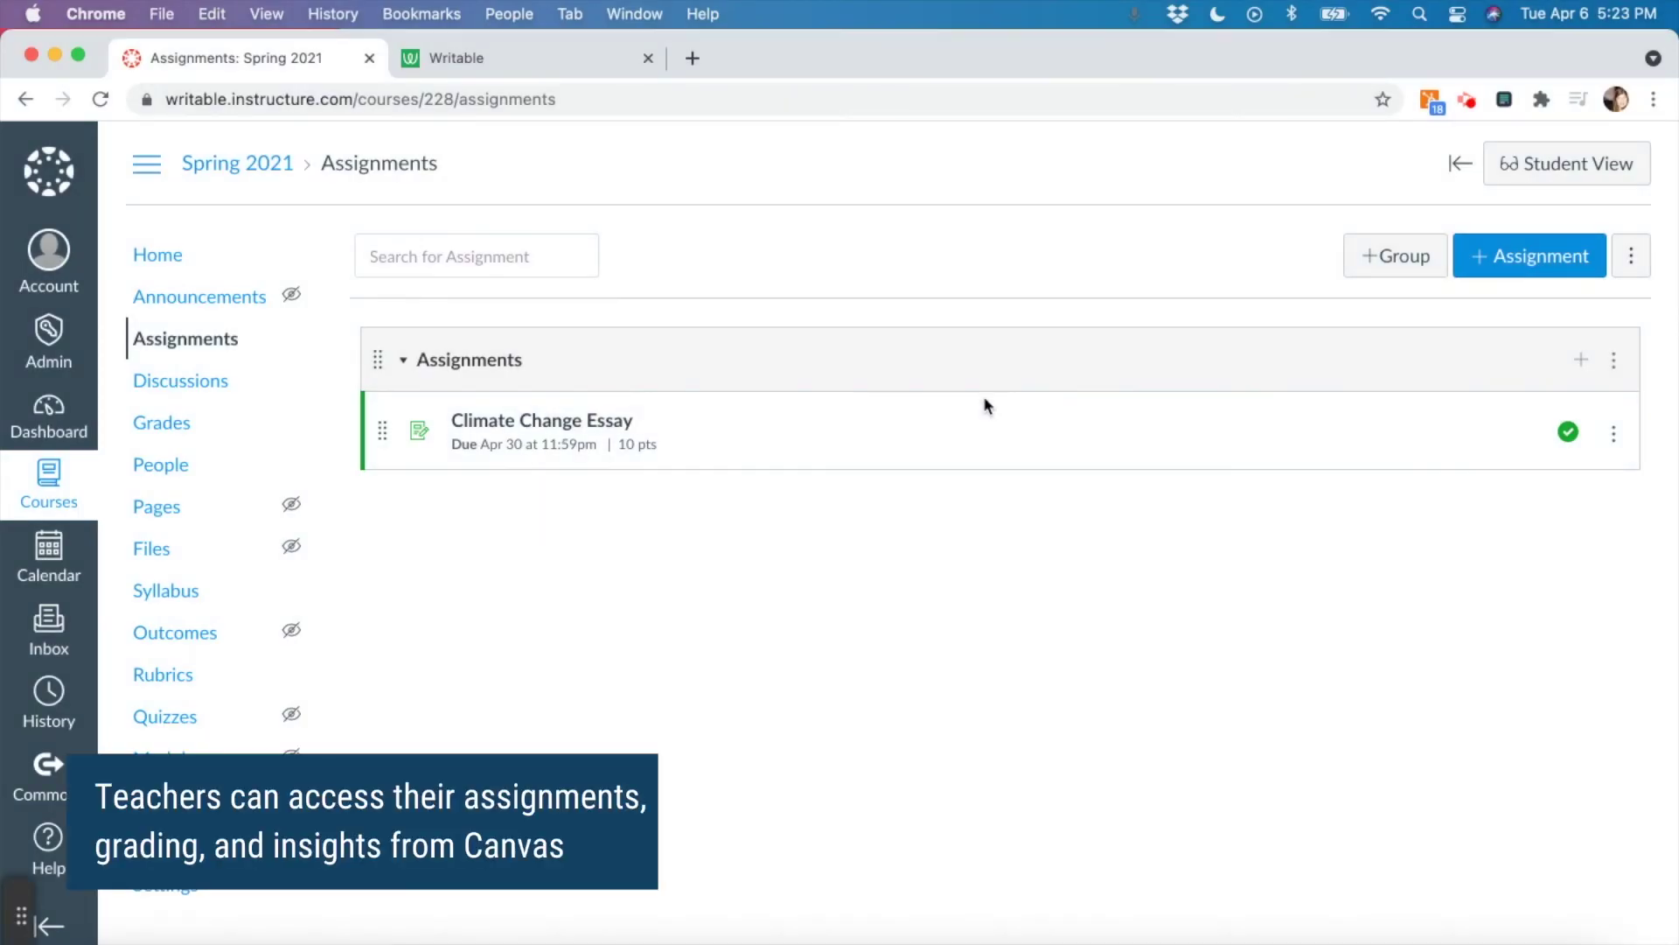
From the teacher's assignment list, open Climate Change Essay in Writable and review the class progress and scores on its dashboard.
{"action": "left_click", "coordinate": [514, 423]}
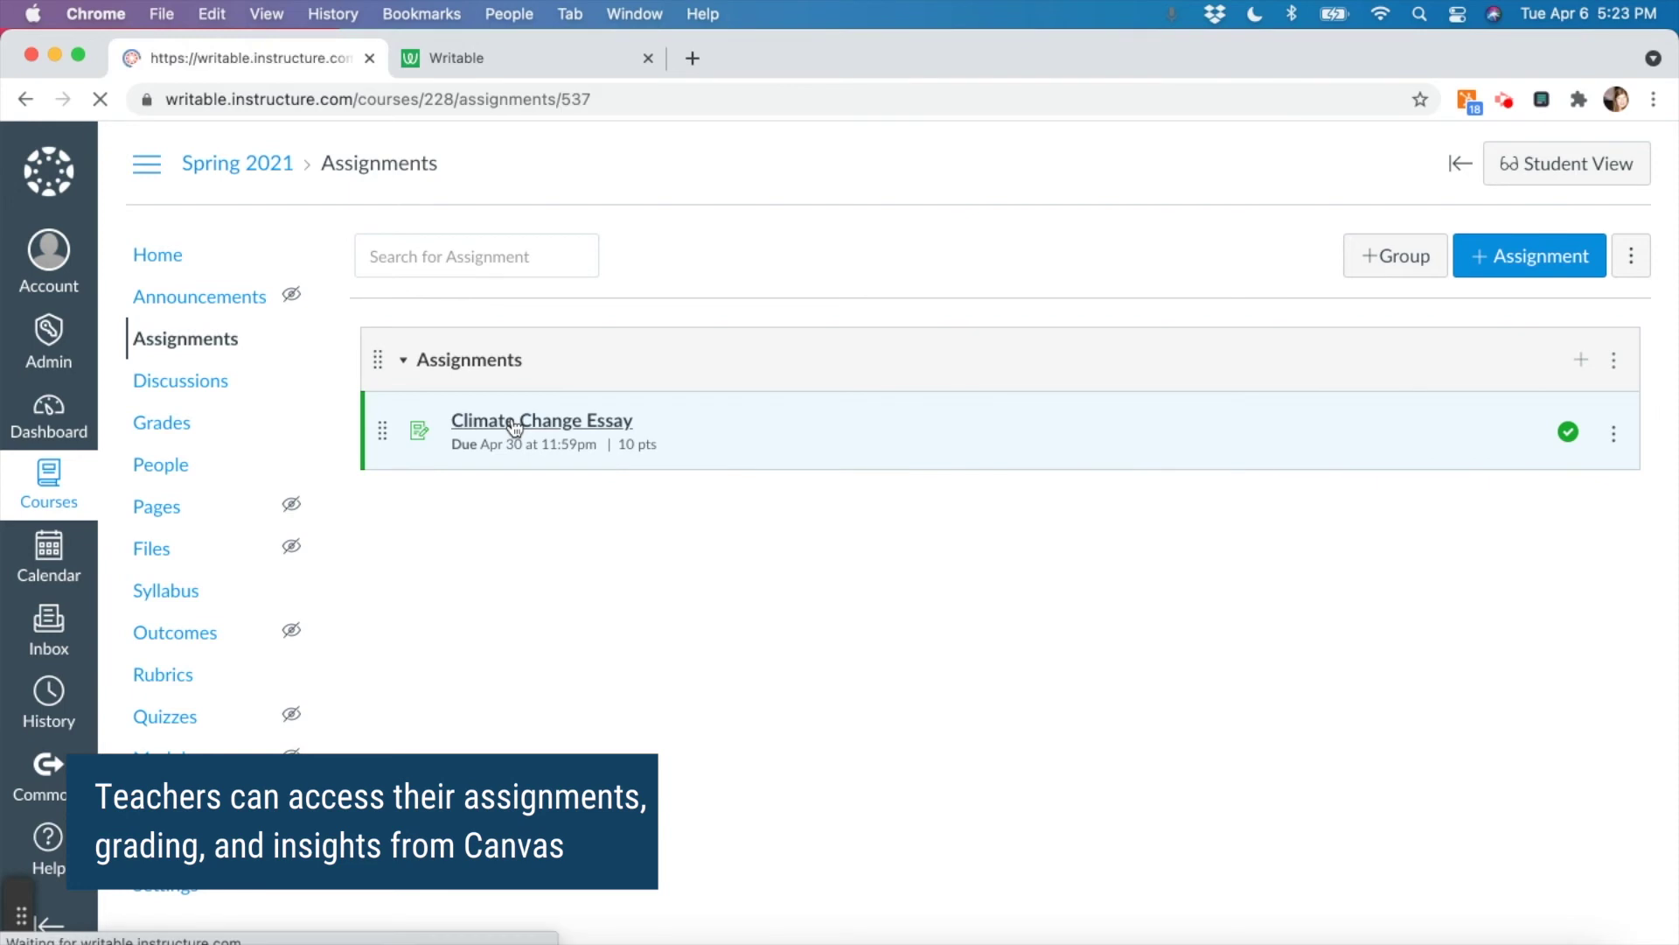
{"action": "left_click", "coordinate": [474, 346]}
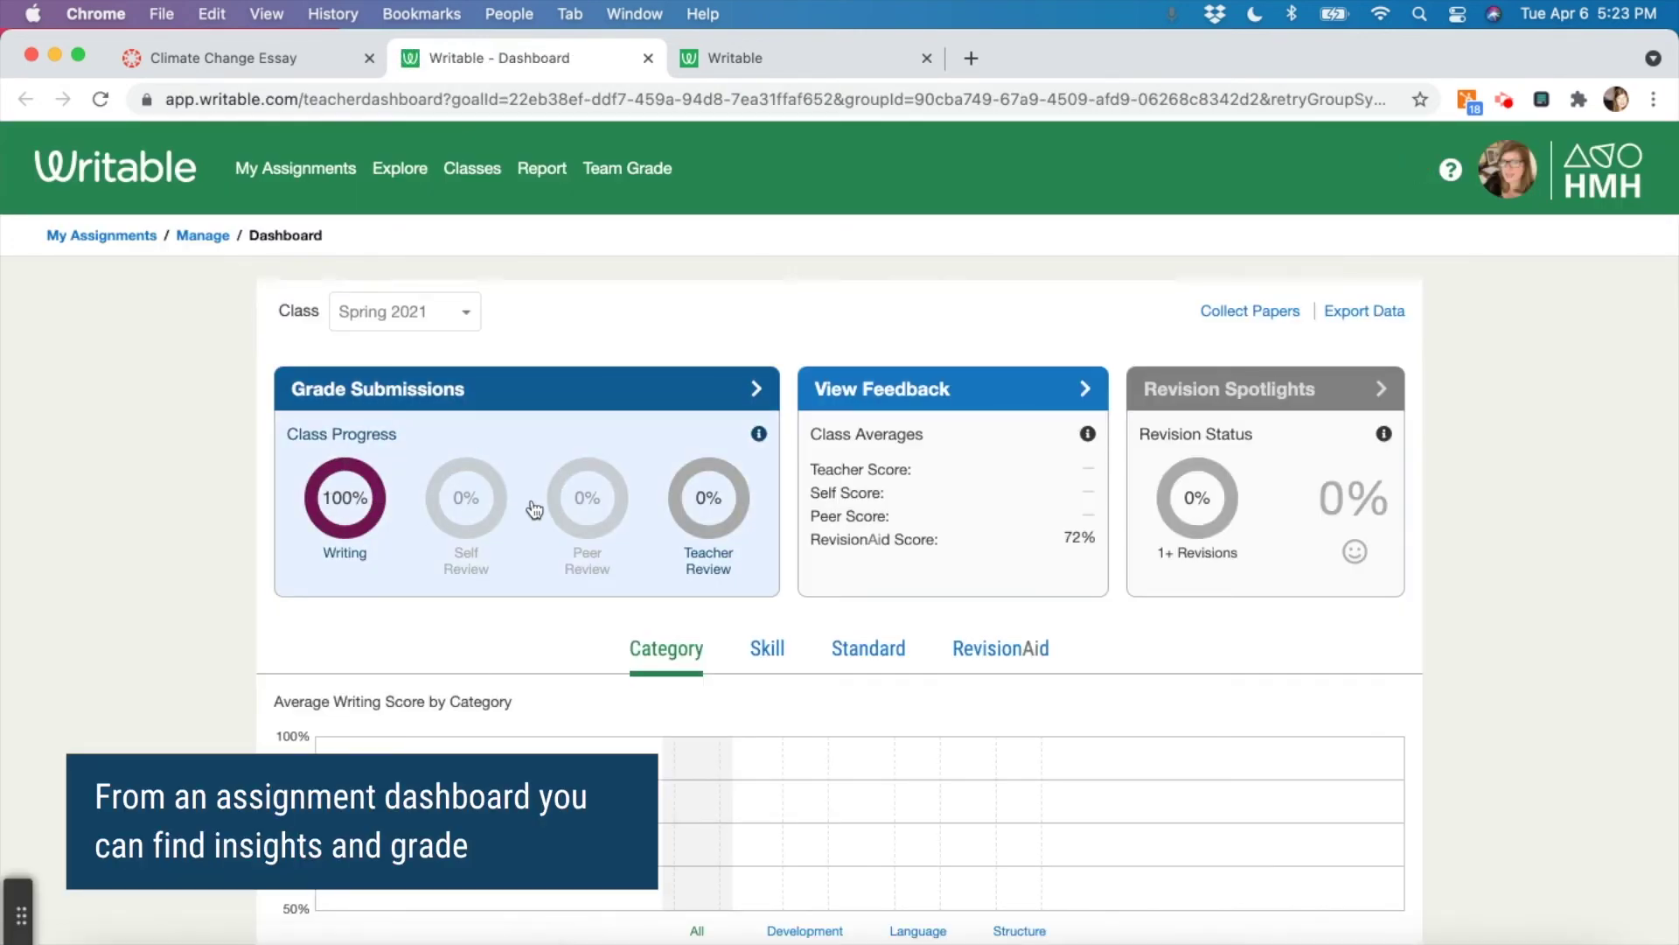
{"action": "scroll", "coordinate": [535, 509], "scroll_direction": "down", "scroll_amount": 3}
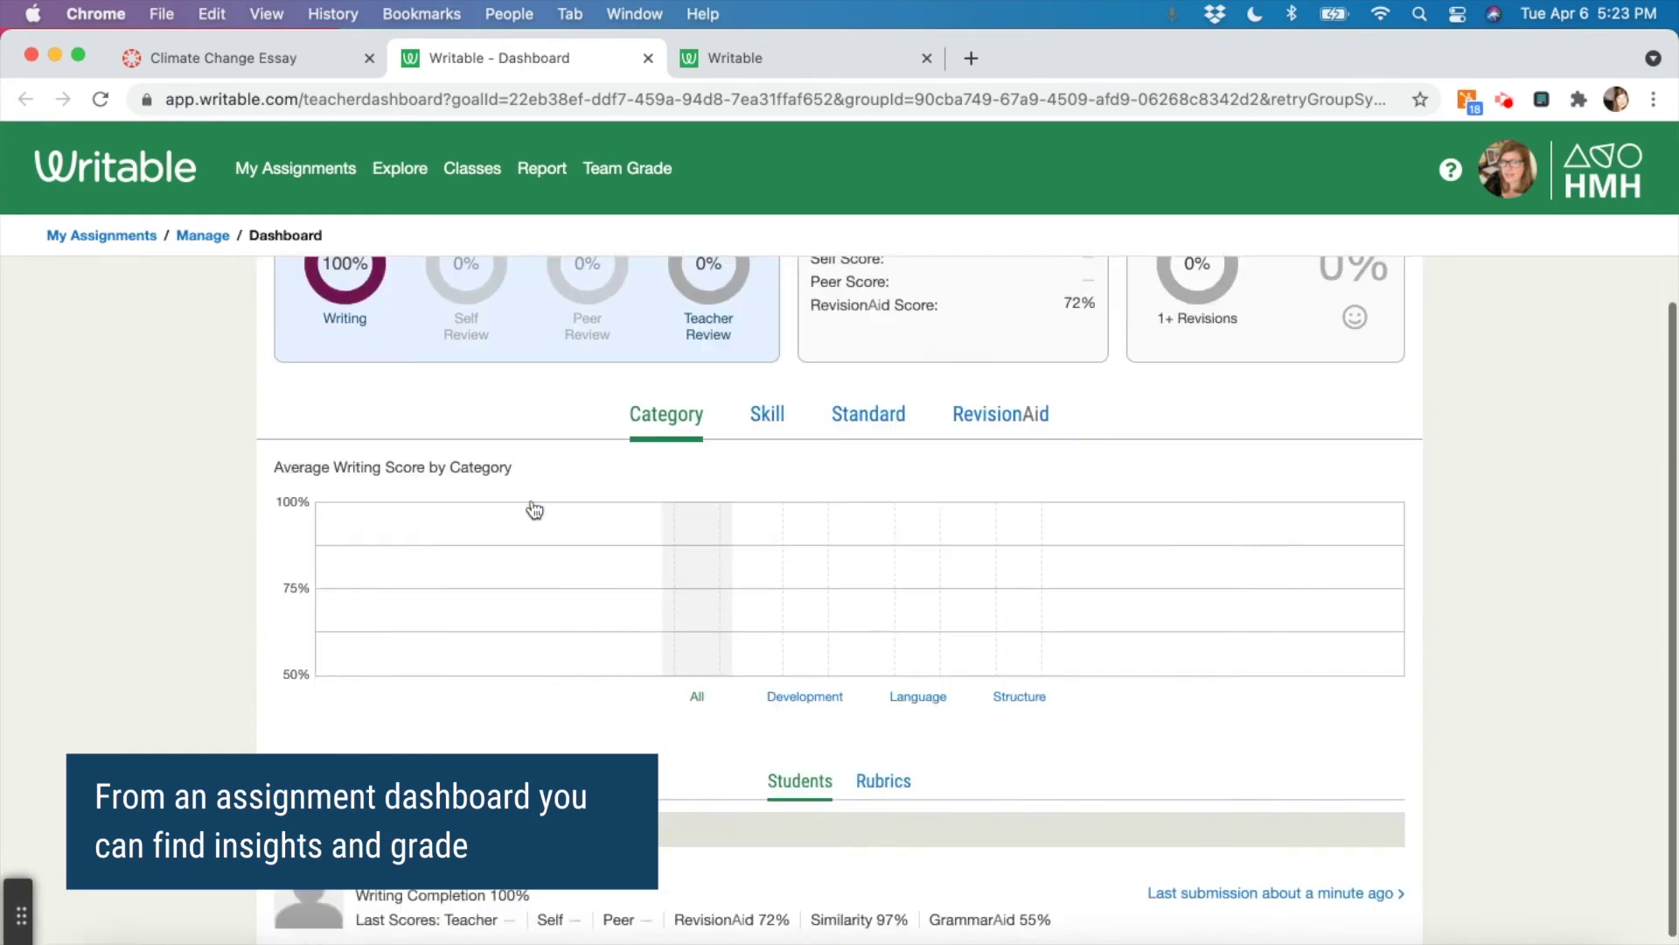
Open the student's last submission from the dashboard and look over the essay on the review page.
{"action": "left_click", "coordinate": [1255, 873]}
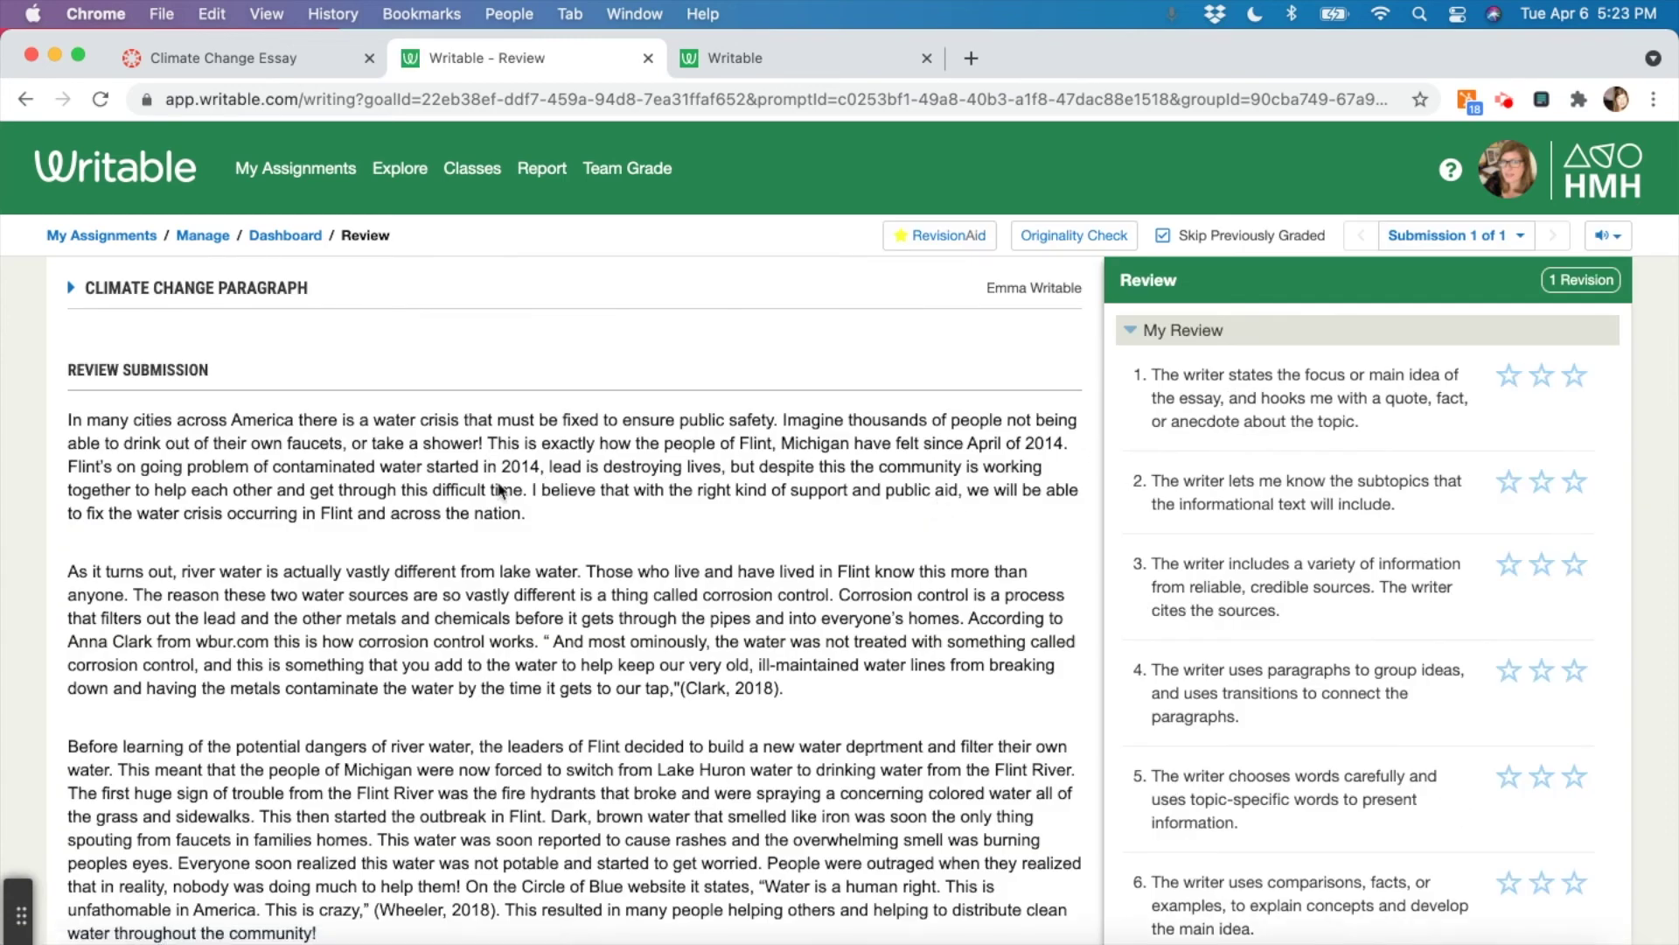
{"action": "scroll", "coordinate": [525, 588], "scroll_direction": "down", "scroll_amount": 1}
{"action": "scroll", "coordinate": [525, 588], "scroll_direction": "up", "scroll_amount": 1}
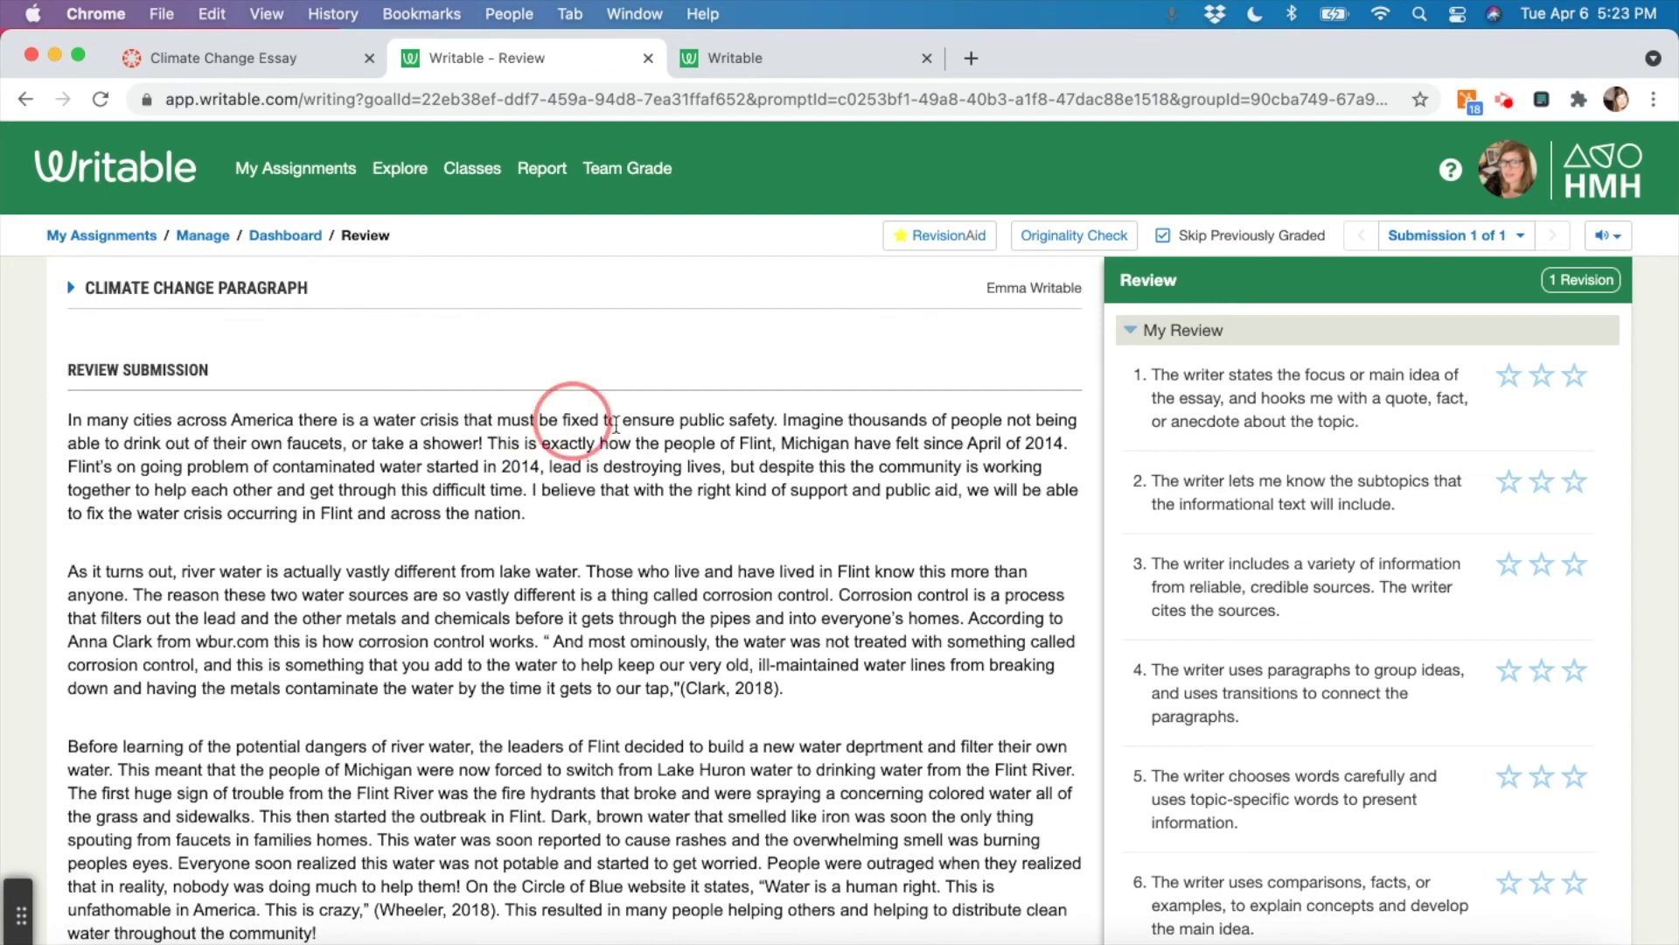
Highlight the passage about Flint, Michigan in the first paragraph, match it to rubric item 1 and comment "please add more of a hook".
{"action": "left_click_drag", "start_coordinate": [583, 432], "coordinate": [637, 487]}
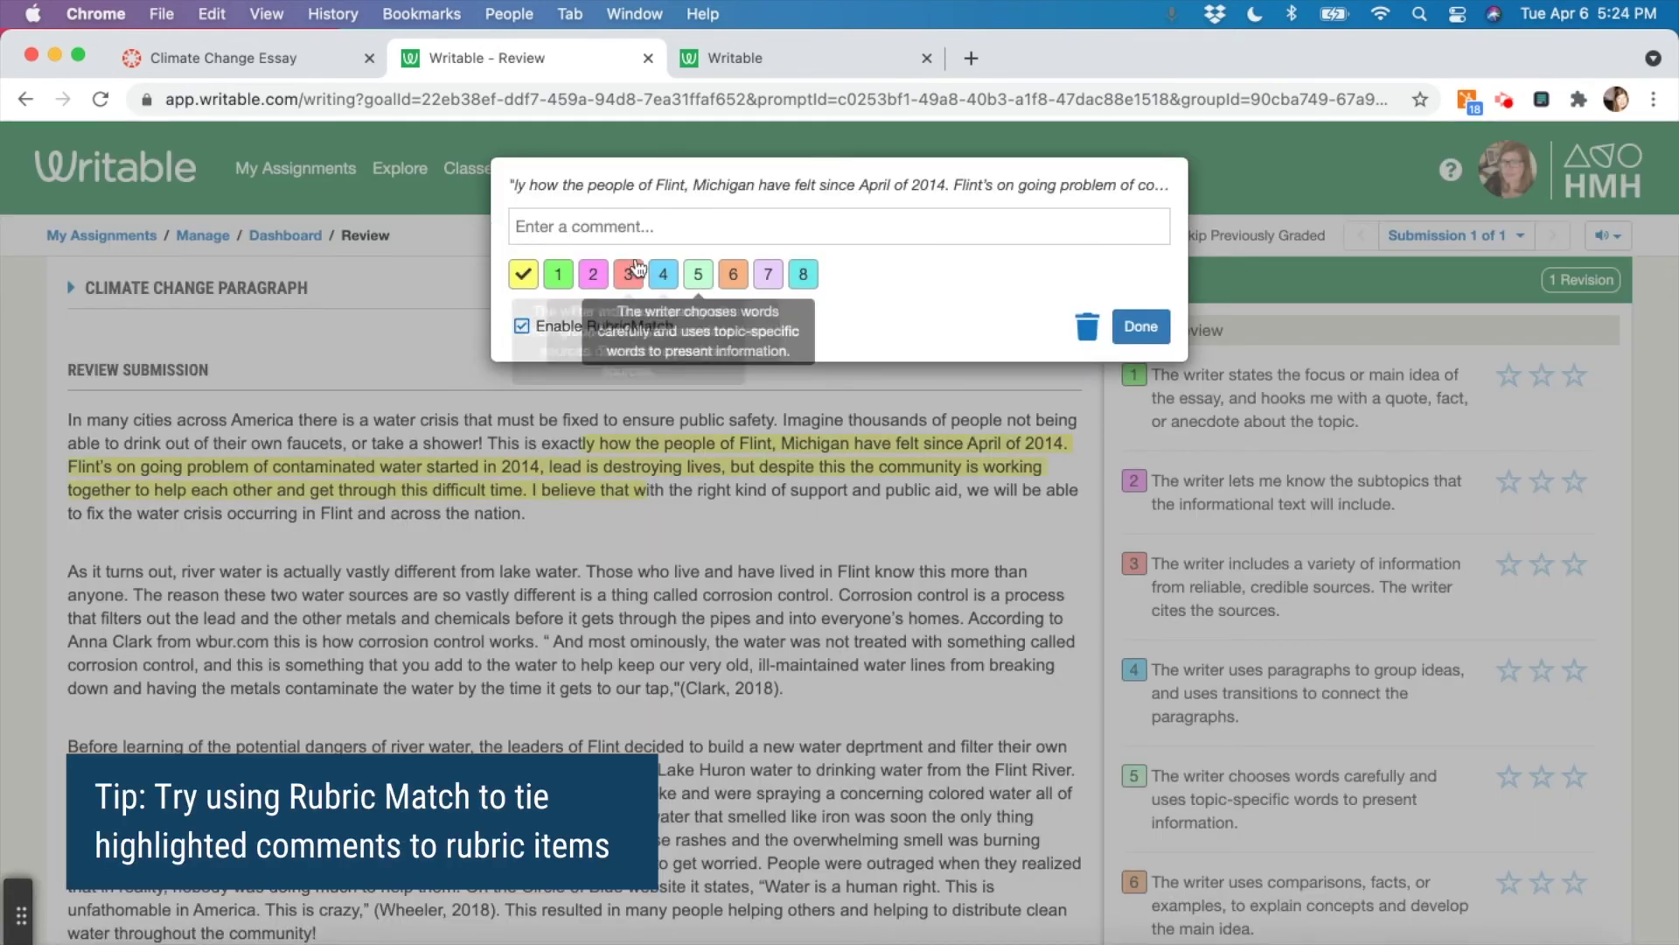
{"action": "left_click", "coordinate": [548, 273]}
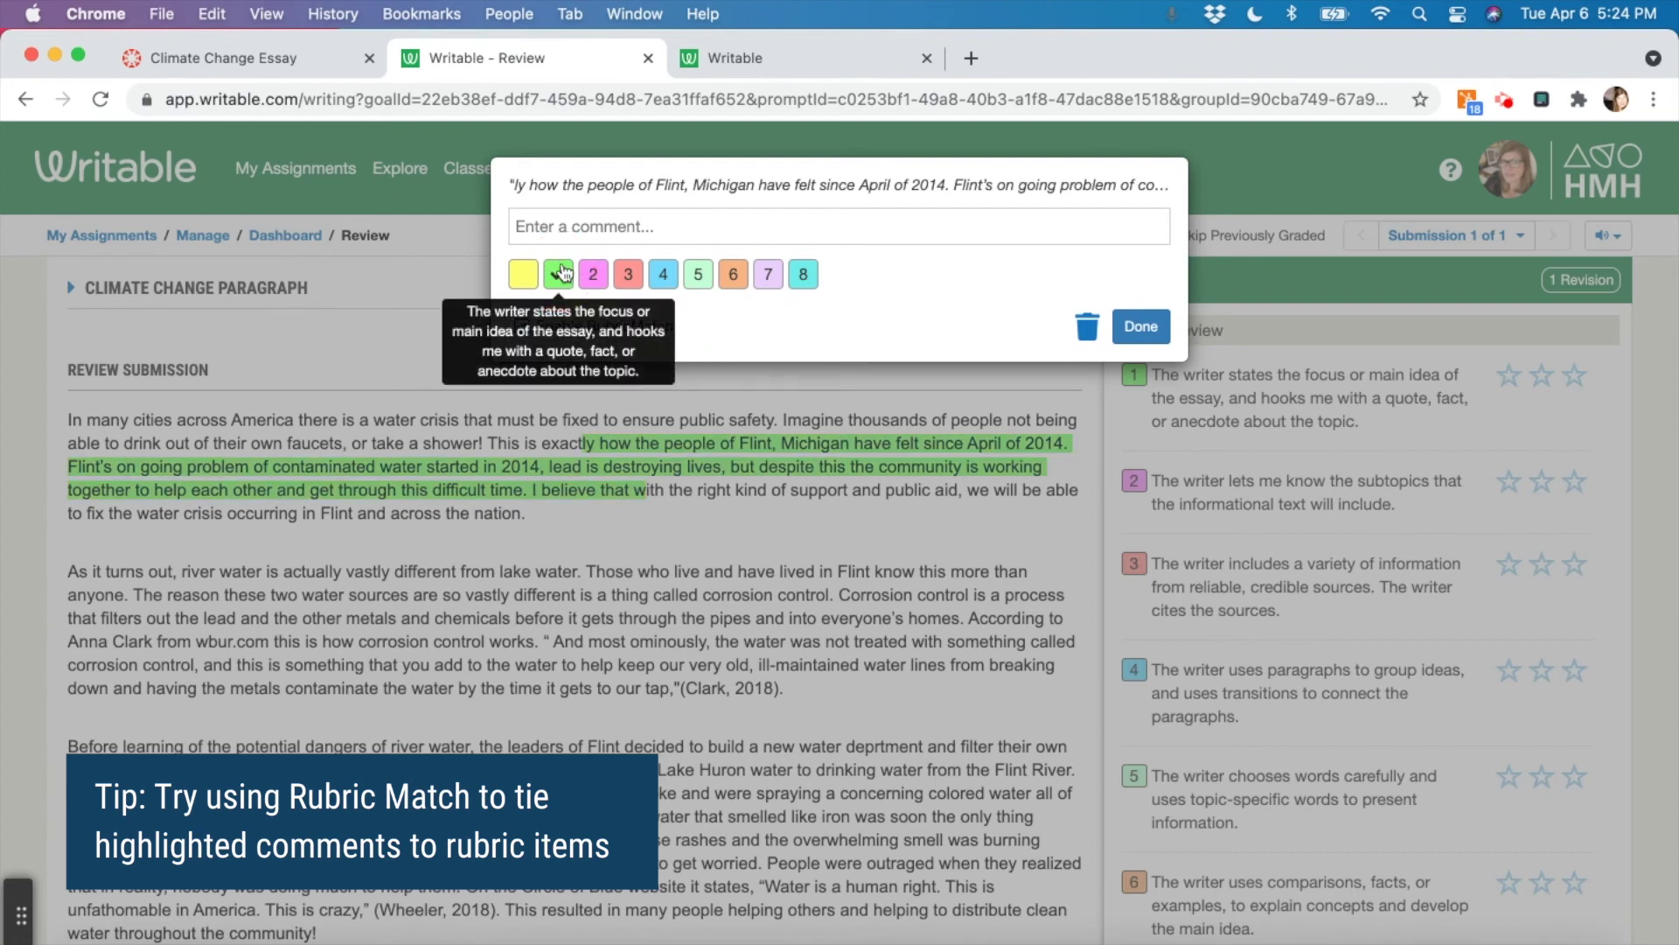
{"action": "left_click", "coordinate": [650, 227]}
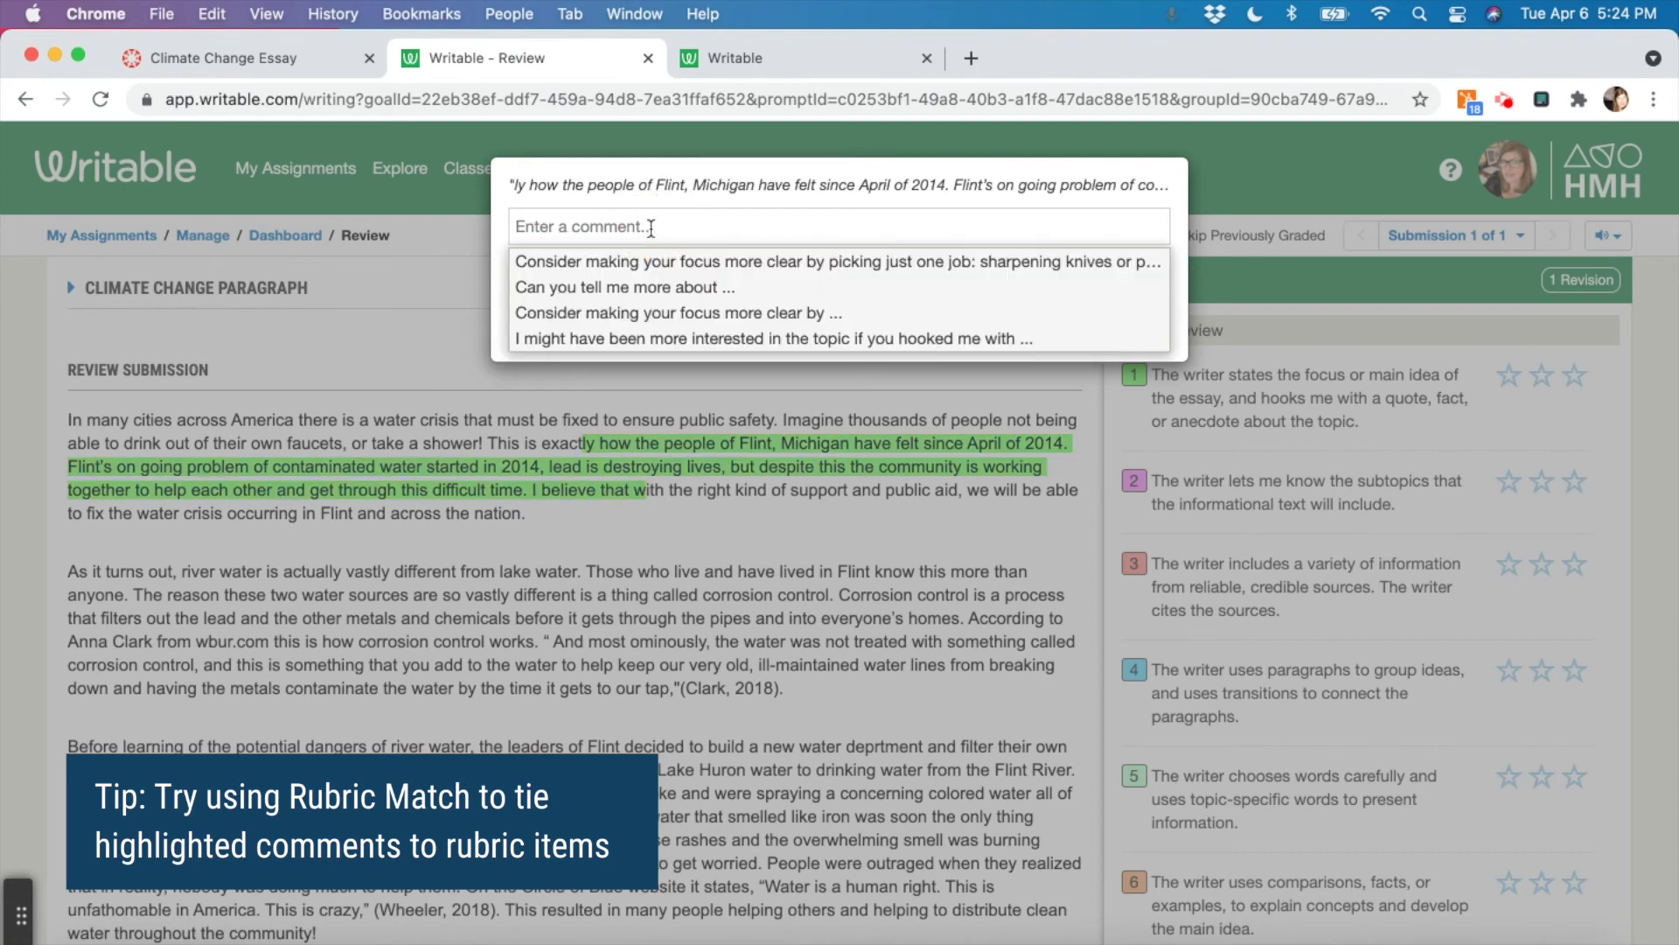
{"action": "type", "text": "please add more of a hook"}
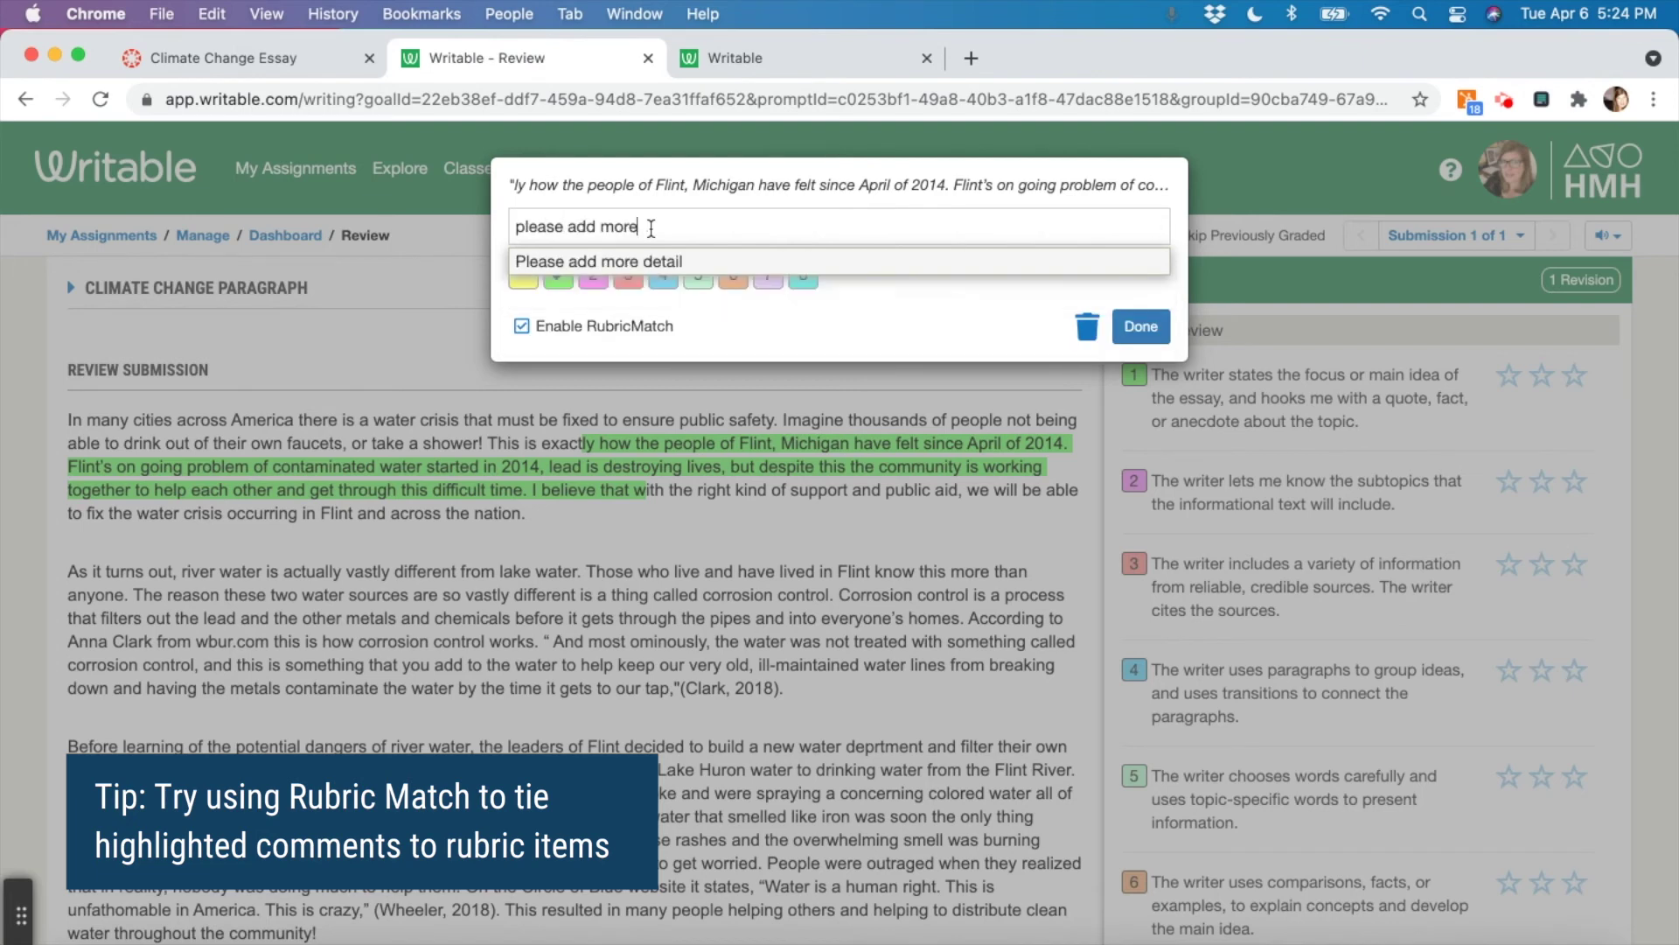
{"action": "left_click", "coordinate": [1243, 323]}
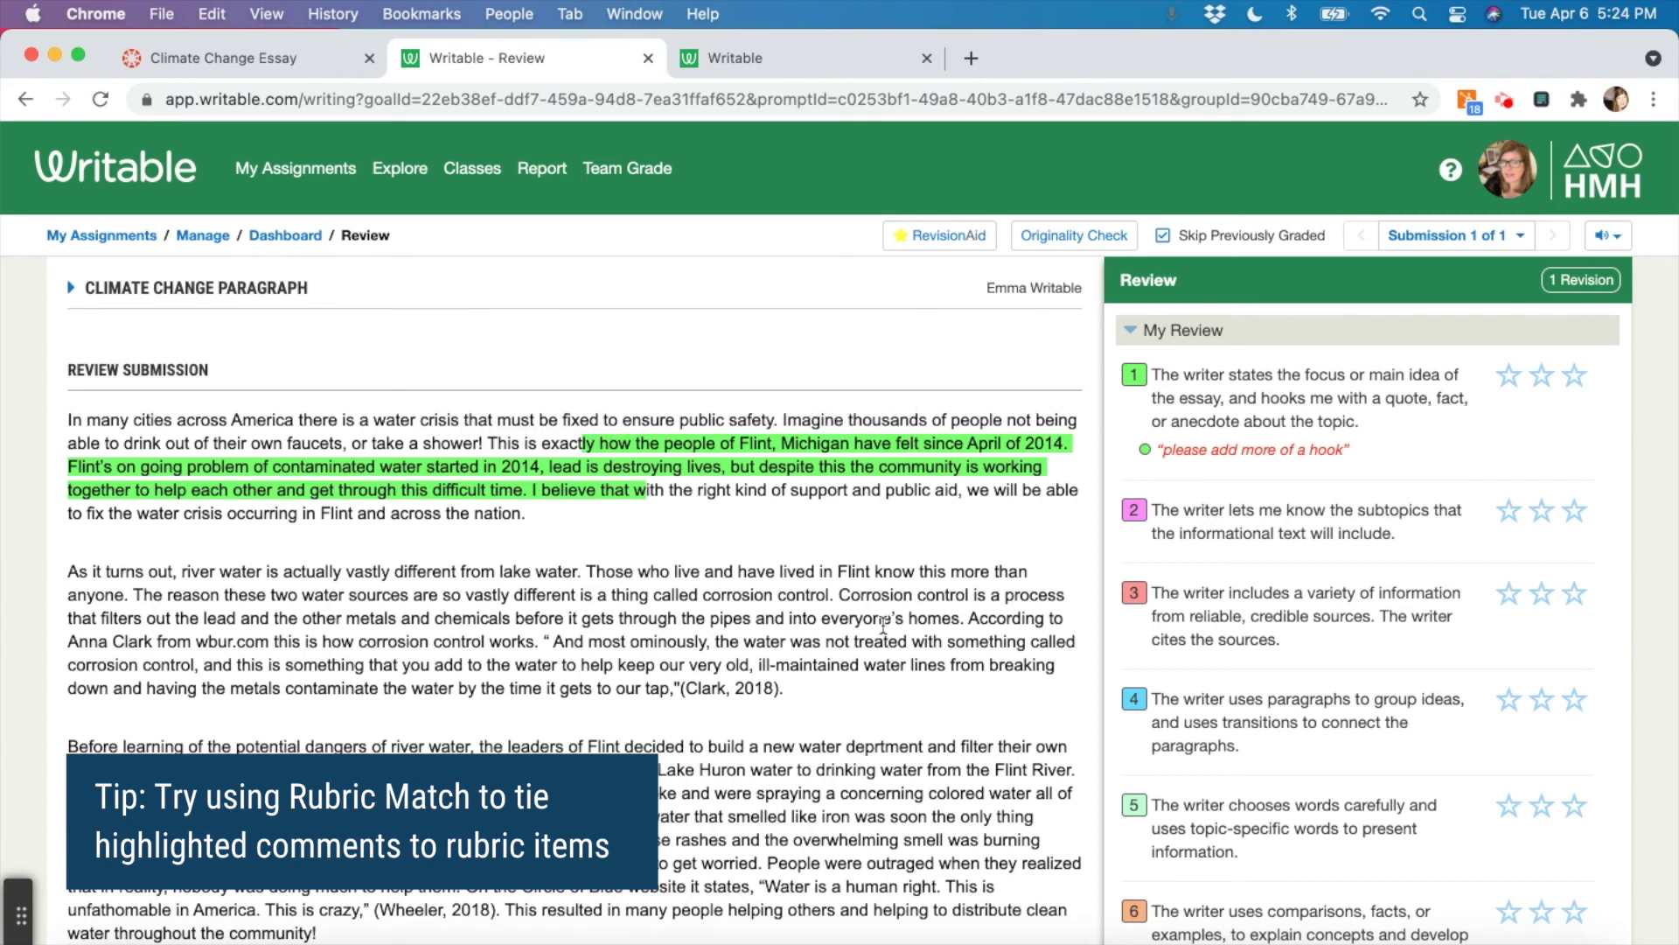
Rate rubric item 1 one star and item 2 two stars, adding item 2's stored comment starting "I'd like to know what you'll write about".
{"action": "left_click", "coordinate": [1509, 376]}
{"action": "left_click", "coordinate": [1545, 540]}
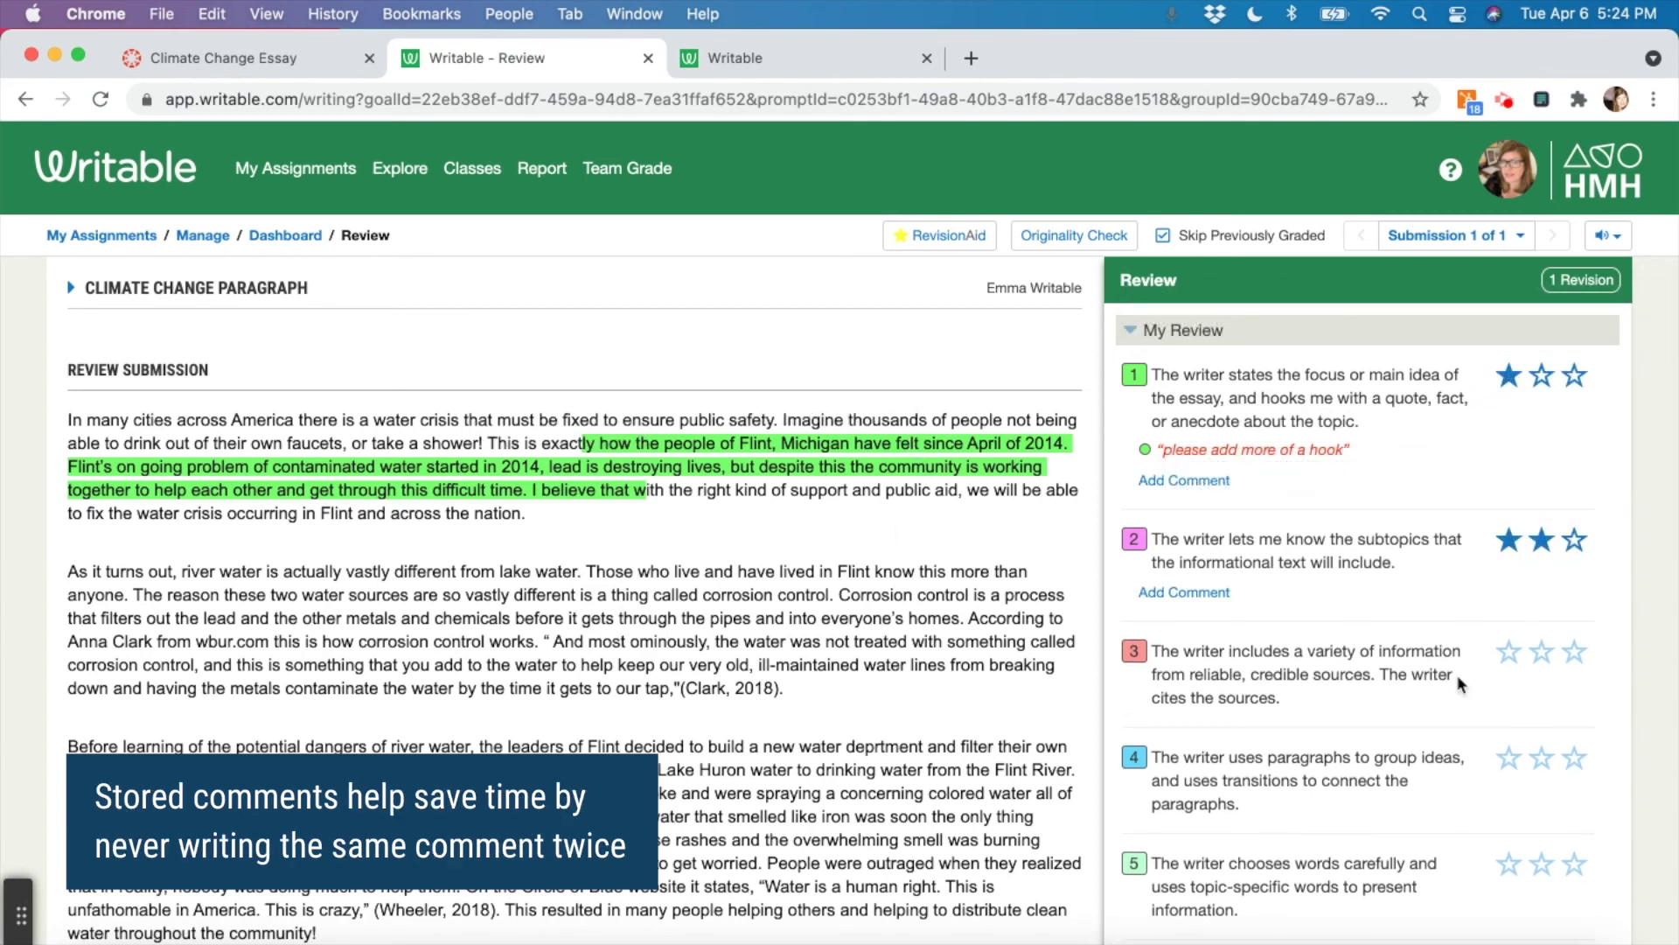
{"action": "left_click", "coordinate": [1148, 598]}
{"action": "left_click", "coordinate": [1176, 626]}
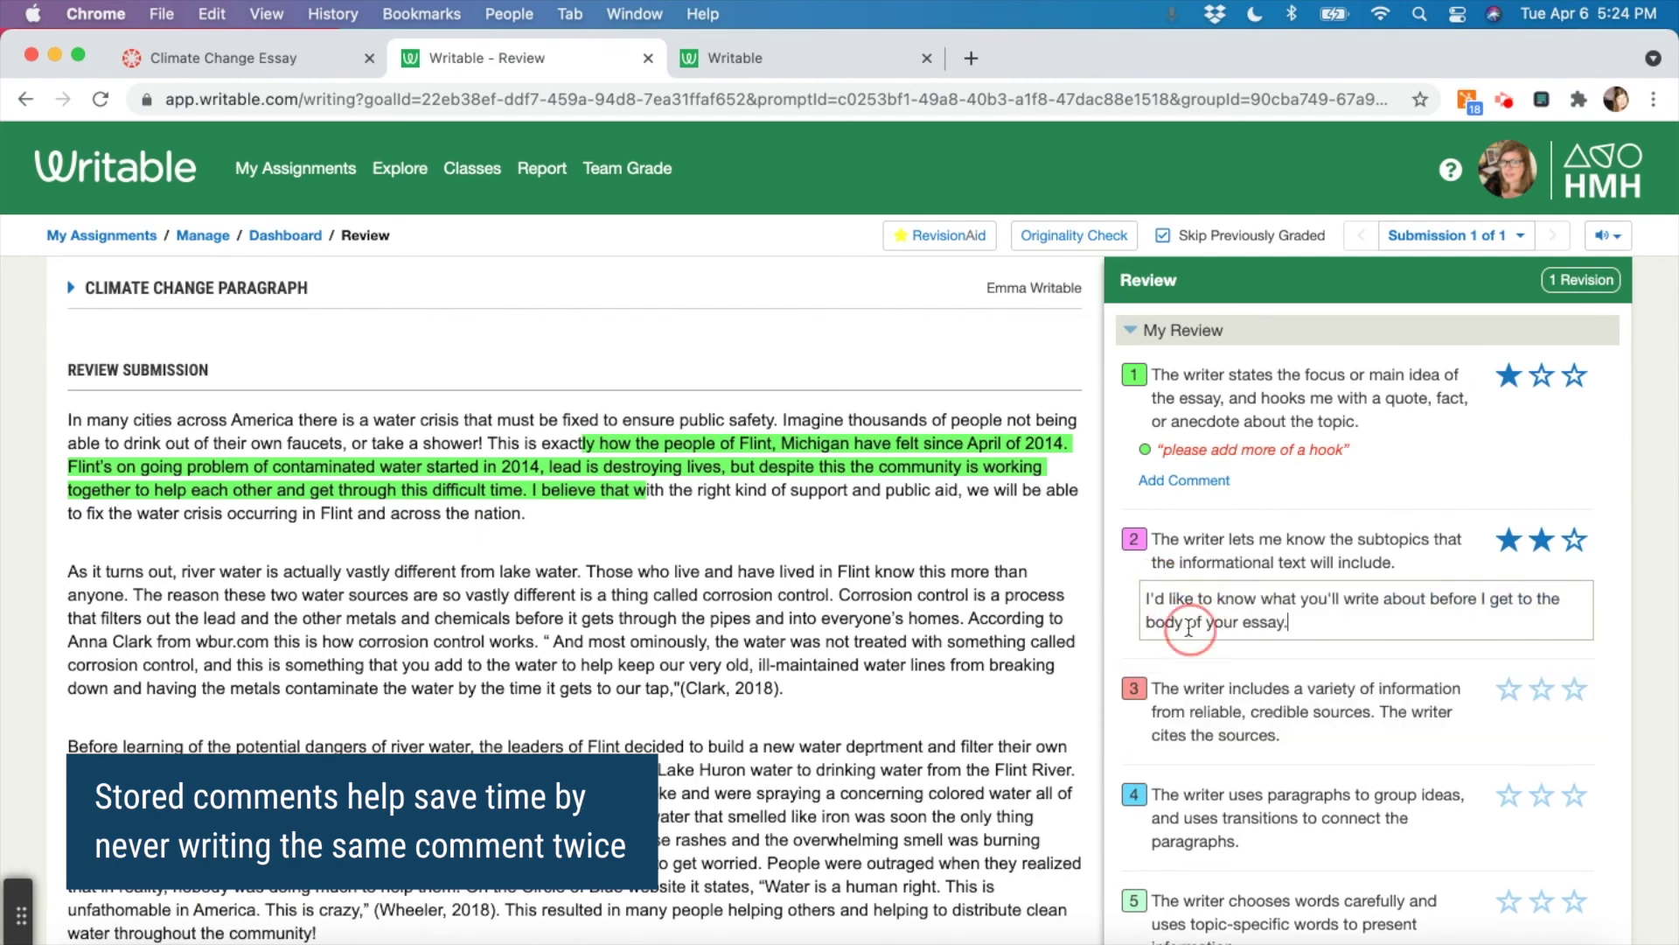
Rate rubric items 3 through 8 two stars each and submit the completed review.
{"action": "left_click", "coordinate": [1541, 690]}
{"action": "scroll", "coordinate": [1541, 695], "scroll_direction": "down", "scroll_amount": 2}
{"action": "left_click", "coordinate": [1541, 630]}
{"action": "scroll", "coordinate": [1541, 629], "scroll_direction": "down", "scroll_amount": 4}
{"action": "left_click", "coordinate": [1541, 455]}
{"action": "left_click", "coordinate": [1541, 592]}
{"action": "left_click", "coordinate": [1541, 728]}
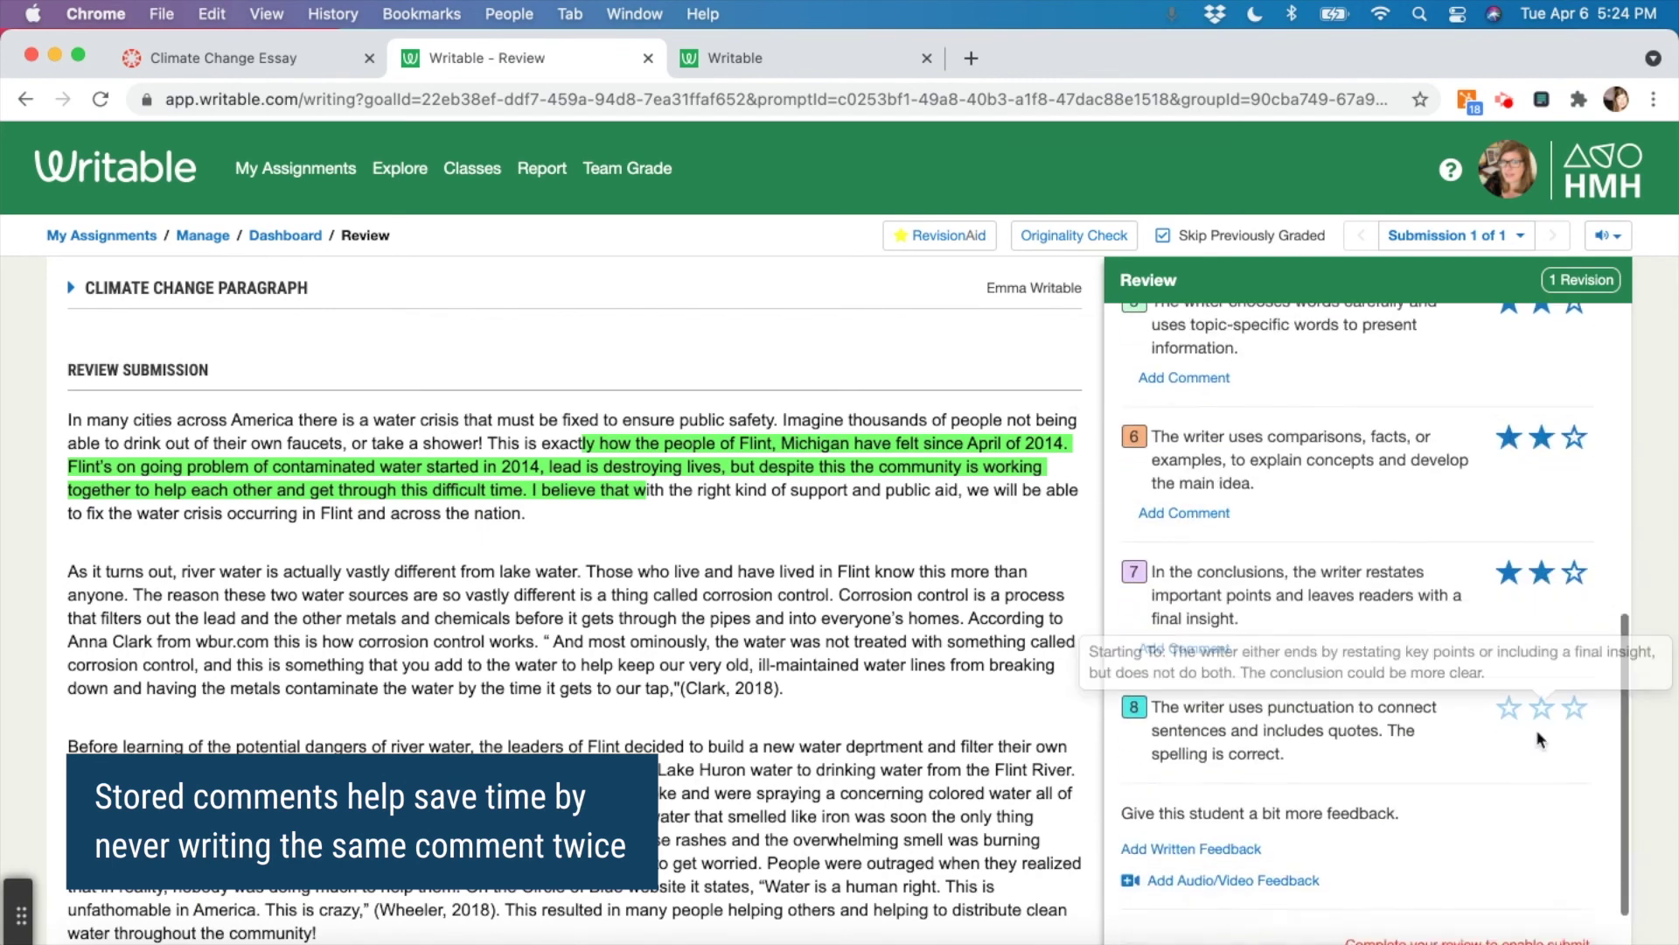
{"action": "left_click", "coordinate": [1541, 707]}
{"action": "left_click", "coordinate": [1556, 913]}
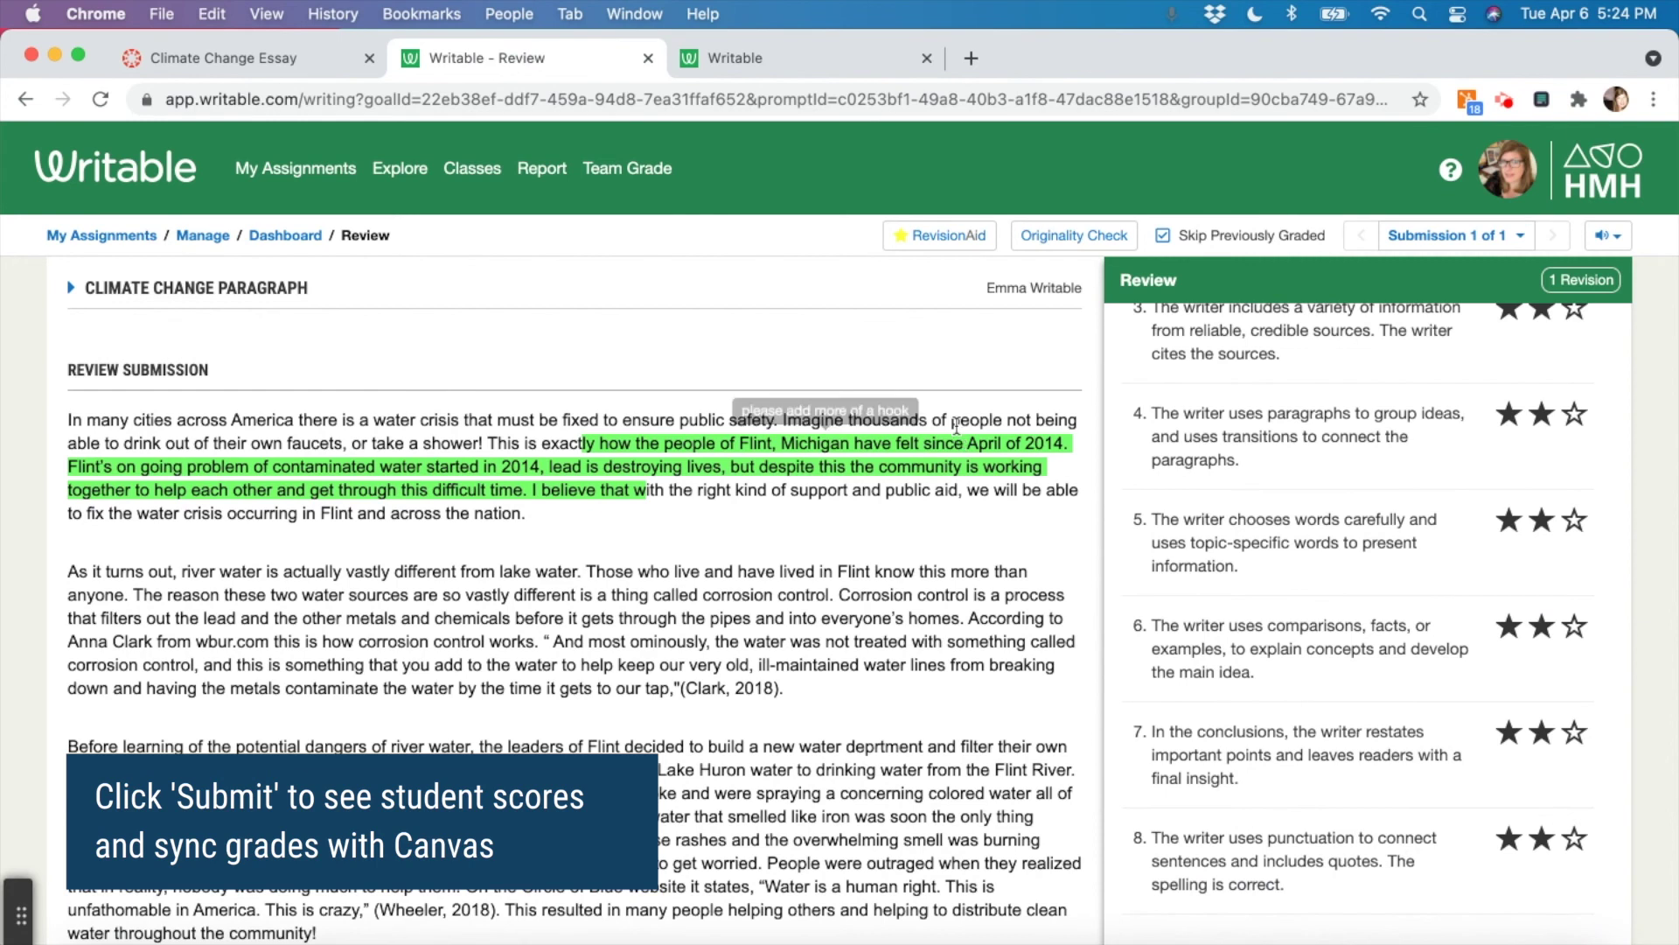
{"action": "scroll", "coordinate": [1327, 464], "scroll_direction": "up", "scroll_amount": 2}
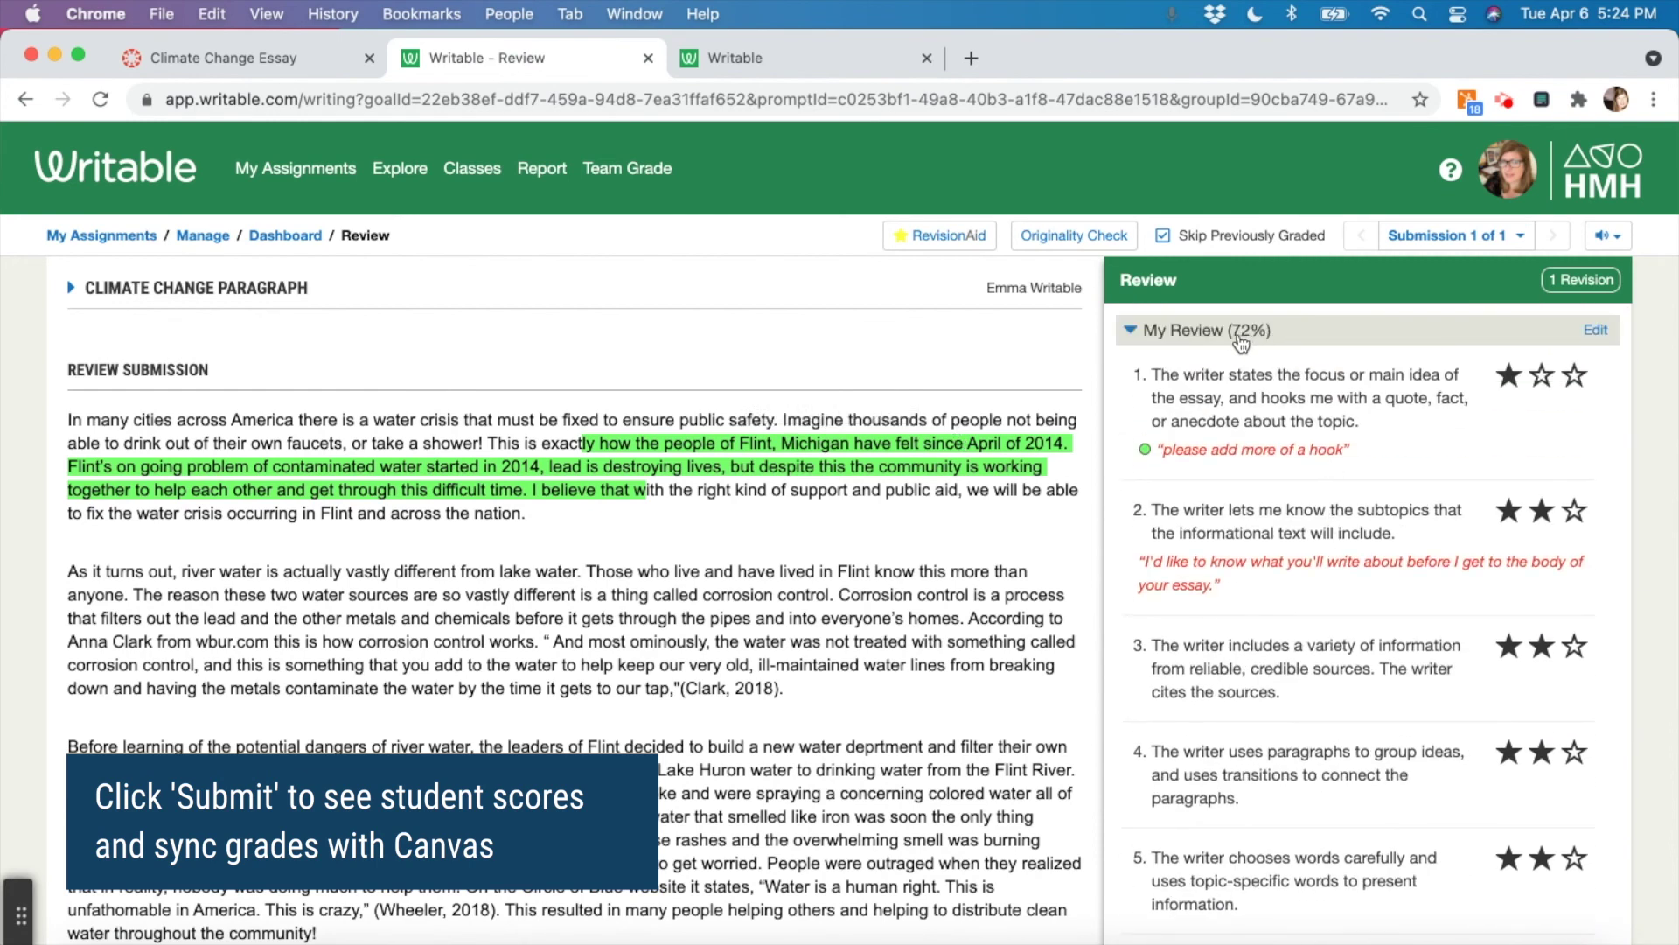